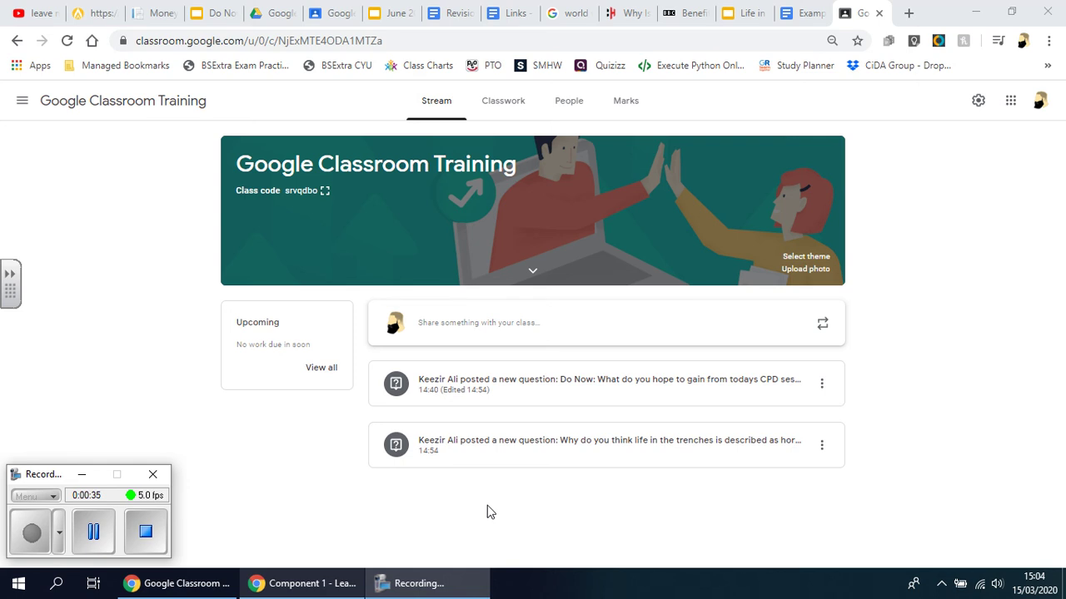
Switch to the Example Worksheet - World War Trenches document, restore its full header, and examine the four numbered questions
{"action": "left_click", "coordinate": [803, 13]}
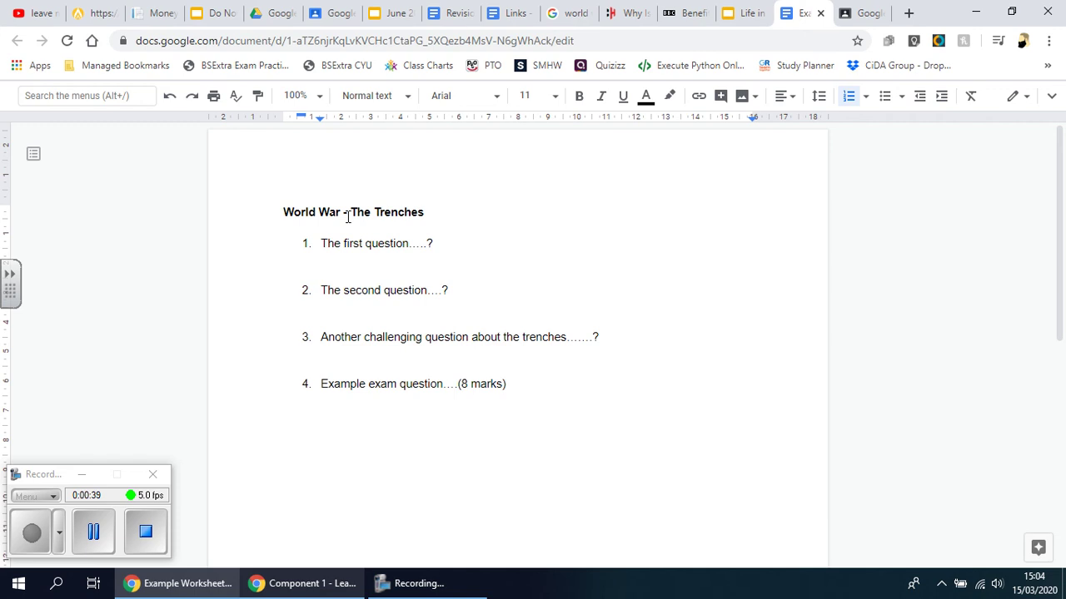
{"action": "left_click", "coordinate": [1050, 97]}
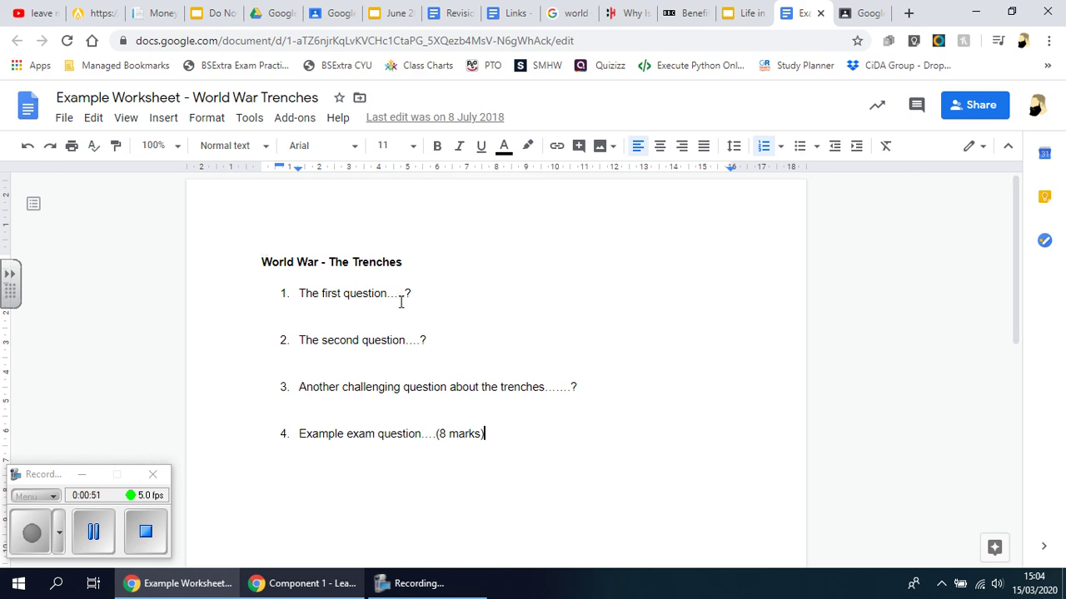
{"action": "left_click", "coordinate": [300, 293], "text": "shift"}
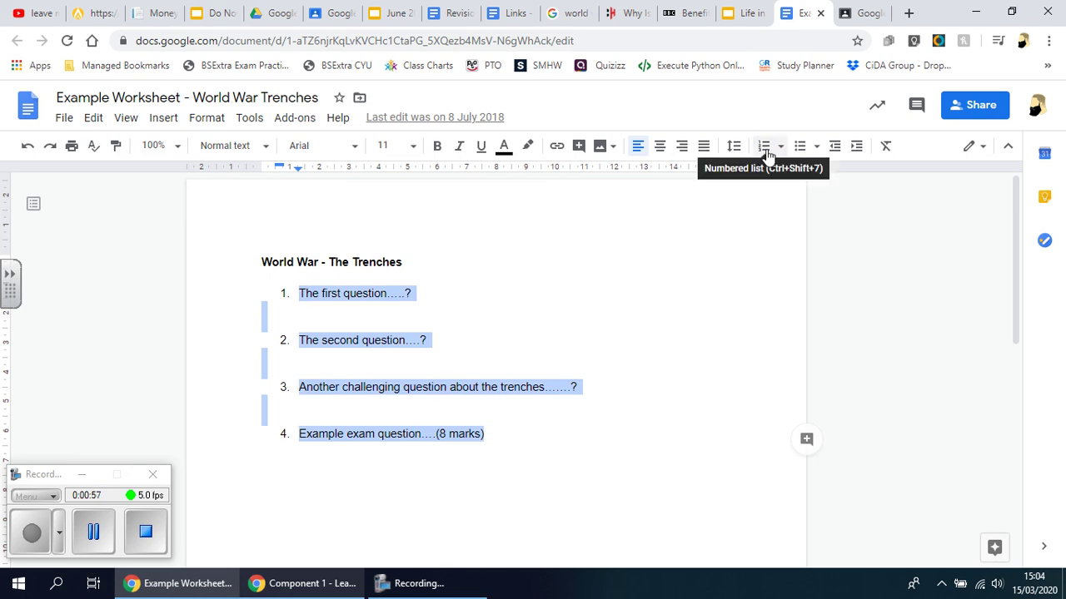
{"action": "left_click", "coordinate": [399, 313]}
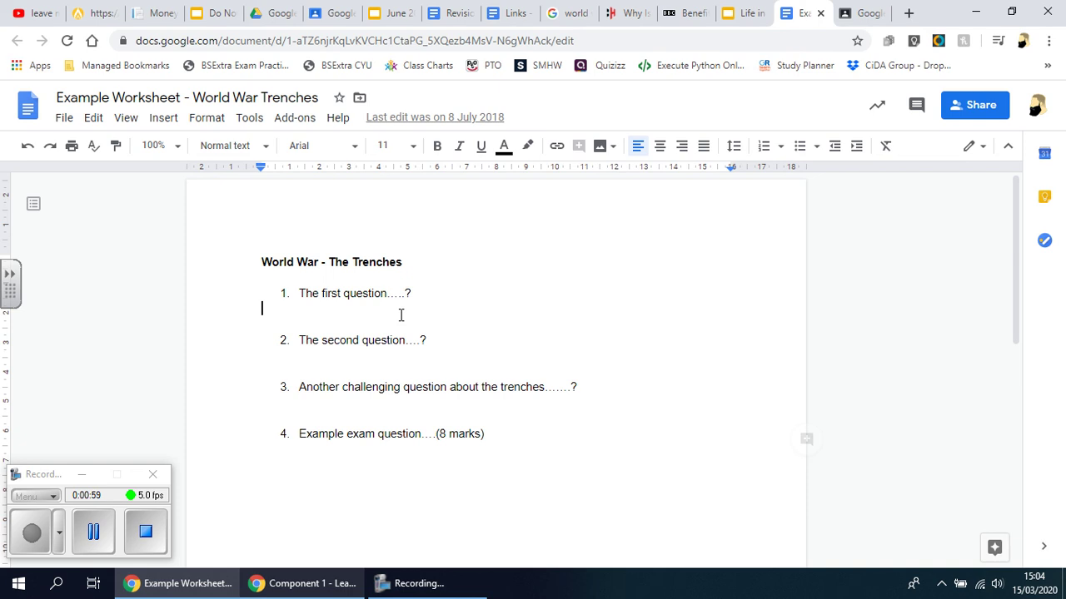
Try out a placeholder answer after the first question of the worksheet and delete it again
{"action": "double_click", "coordinate": [438, 288]}
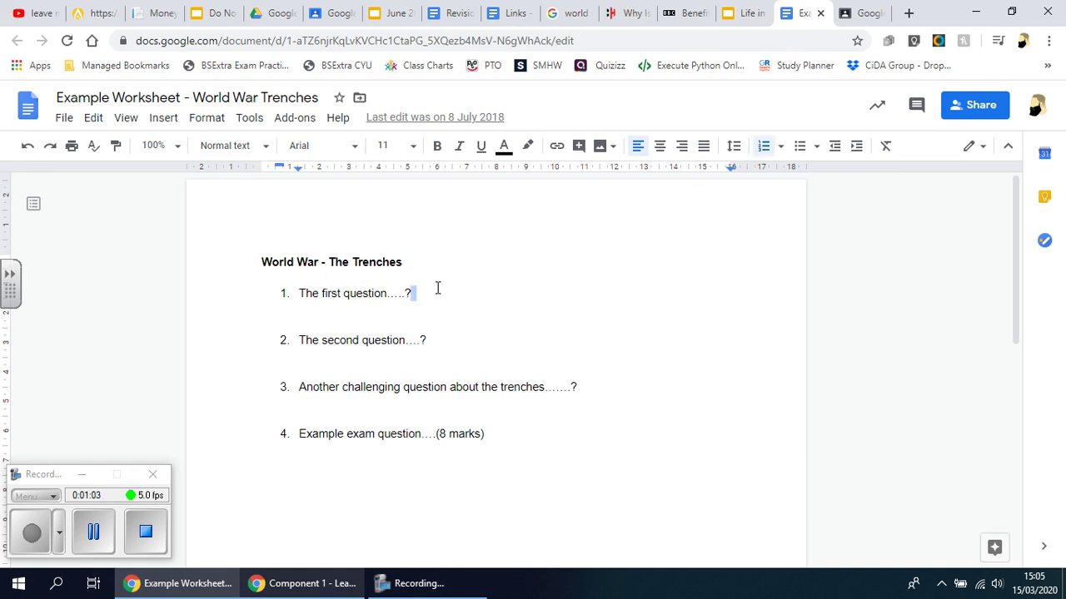
{"action": "key", "text": "Down"}
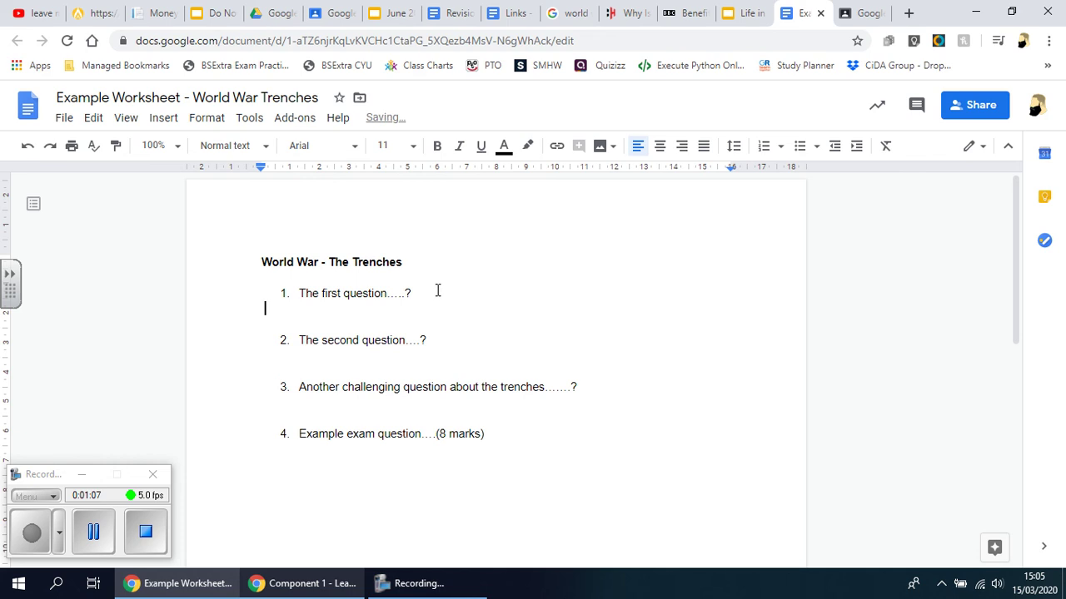
{"action": "left_click", "coordinate": [438, 290]}
{"action": "type", "text": "sdbfdsfbg"}
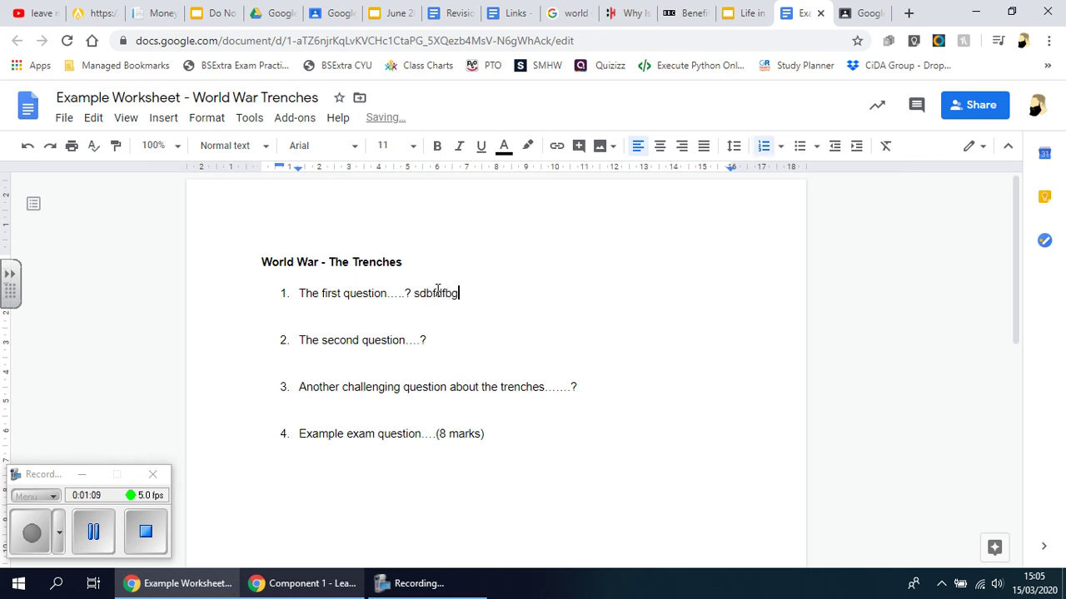
{"action": "key", "text": "BackSpace"}
{"action": "key", "text": "BackSpace"}
{"action": "key", "text": "BackSpace"}
{"action": "key", "text": "BackSpace"}
{"action": "key", "text": "BackSpace"}
{"action": "key", "text": "BackSpace"}
{"action": "key", "text": "BackSpace"}
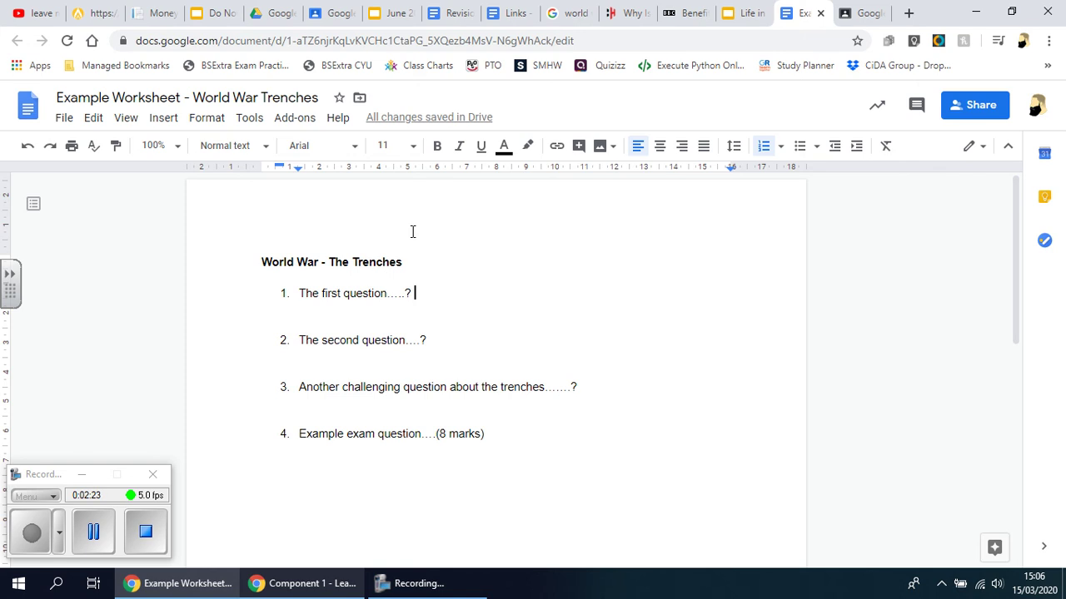
Return to the Google Classroom Training class and start a new assignment in its classwork
{"action": "left_click", "coordinate": [858, 12]}
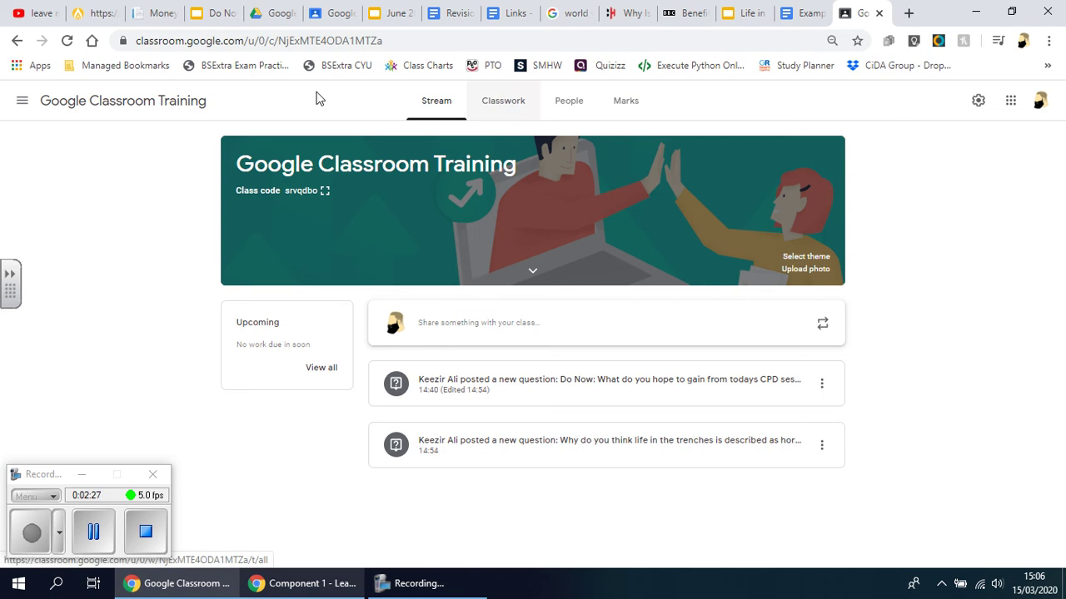
{"action": "left_click", "coordinate": [510, 103]}
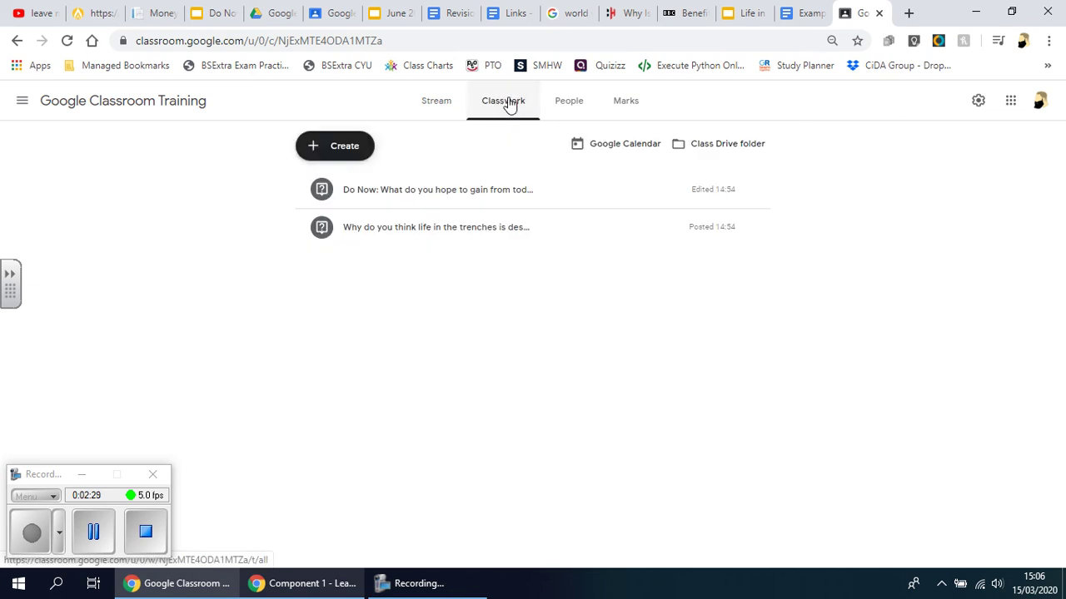
{"action": "left_click", "coordinate": [335, 158]}
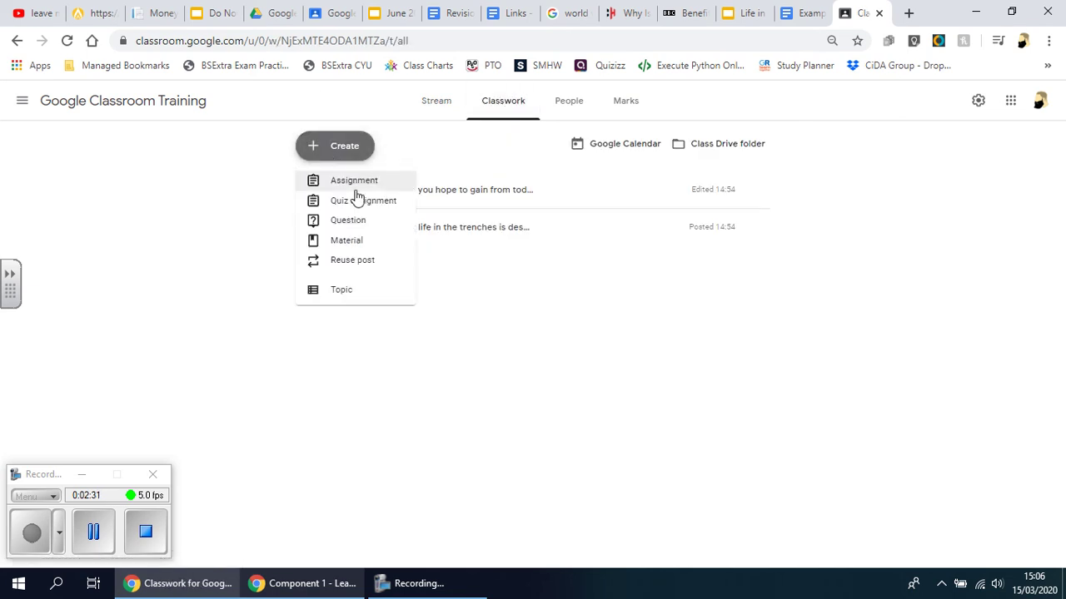
{"action": "left_click", "coordinate": [356, 190]}
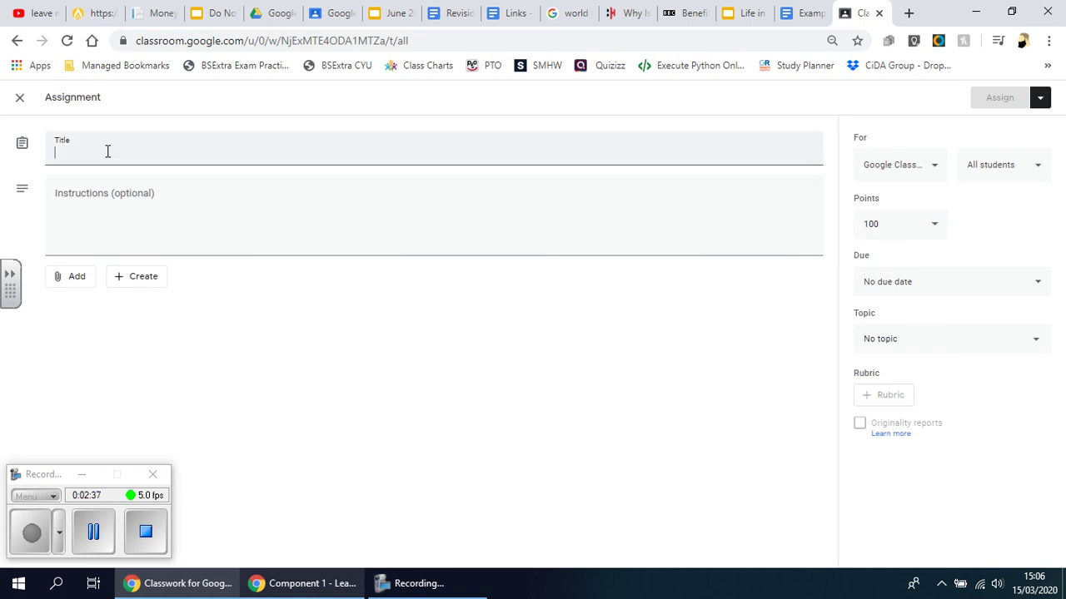
Title the assignment "Assessment Activity" and enter the instructions "Solo, Silence, 15 minutes"
{"action": "type", "text": "Main Acti"}
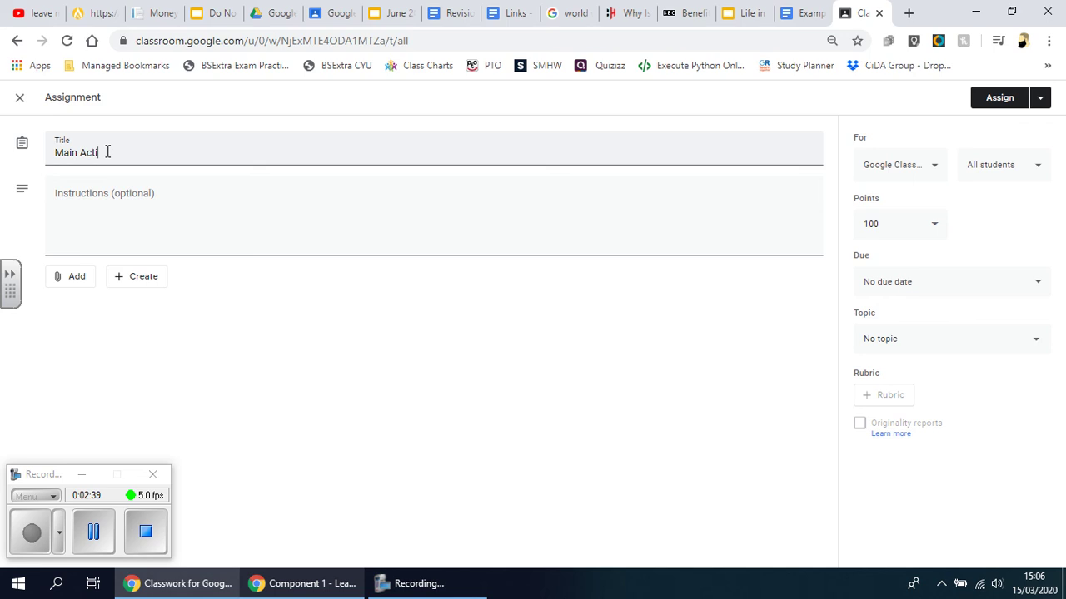
{"action": "type", "text": "vity"}
{"action": "double_click", "coordinate": [67, 153]}
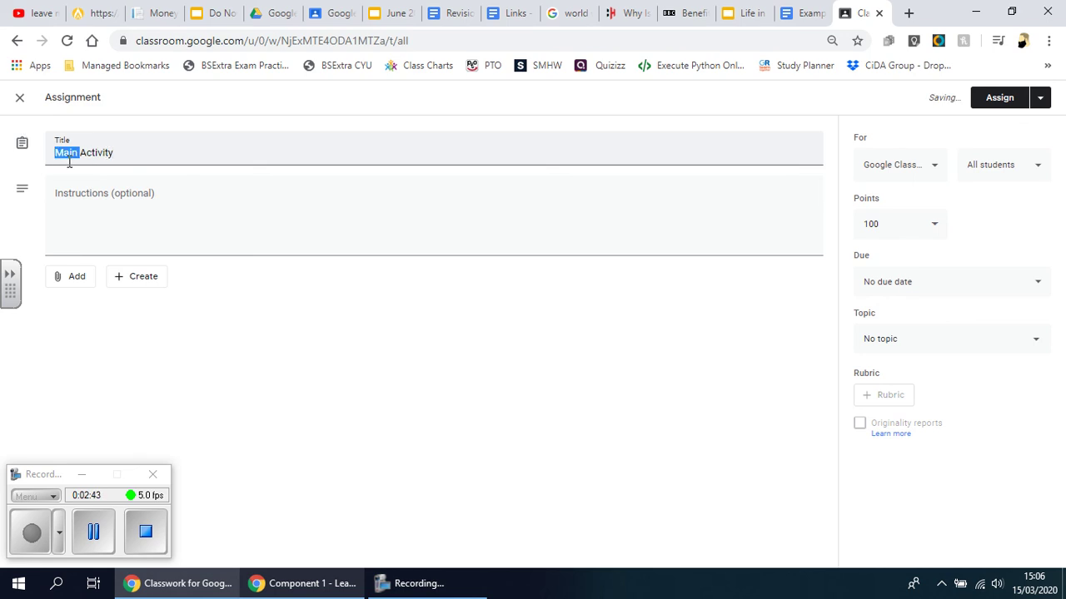
{"action": "type", "text": "Assesment"}
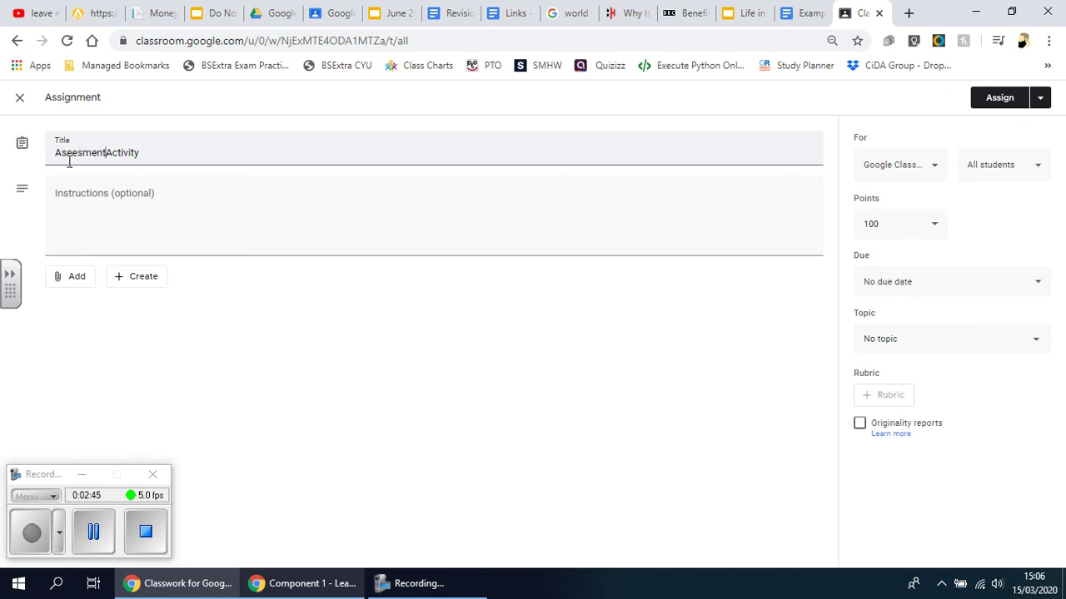
{"action": "double_click", "coordinate": [90, 154]}
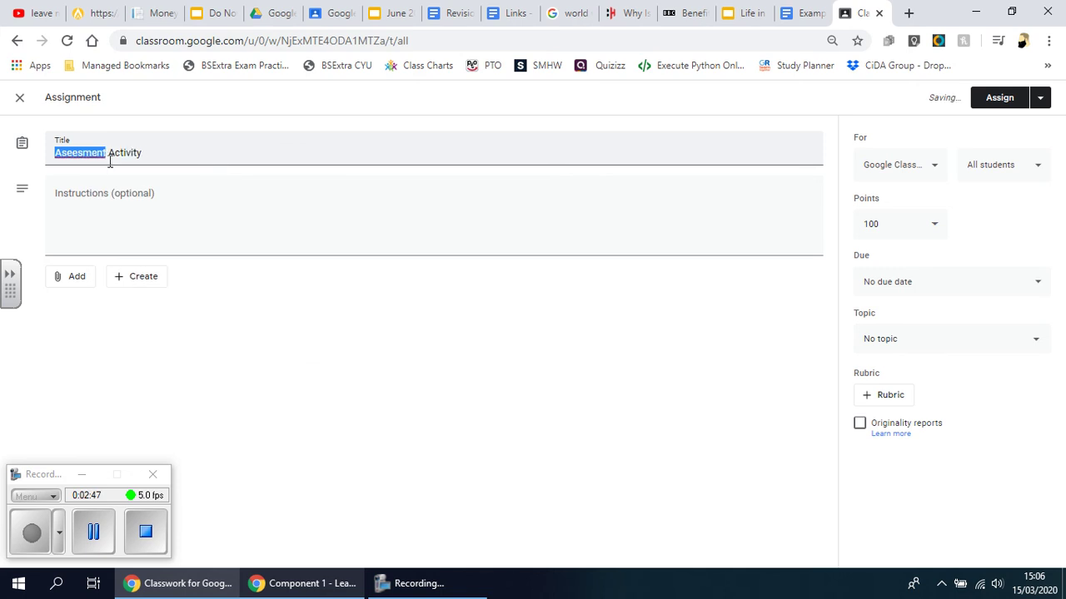
{"action": "type", "text": "Assessment"}
{"action": "left_click", "coordinate": [207, 161]}
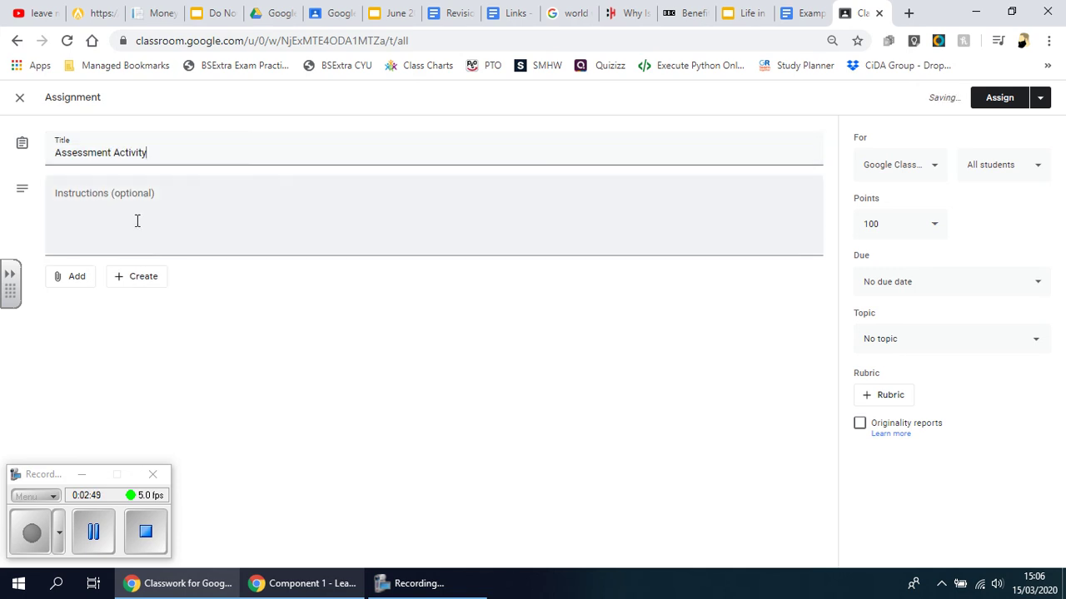
{"action": "left_click", "coordinate": [131, 205]}
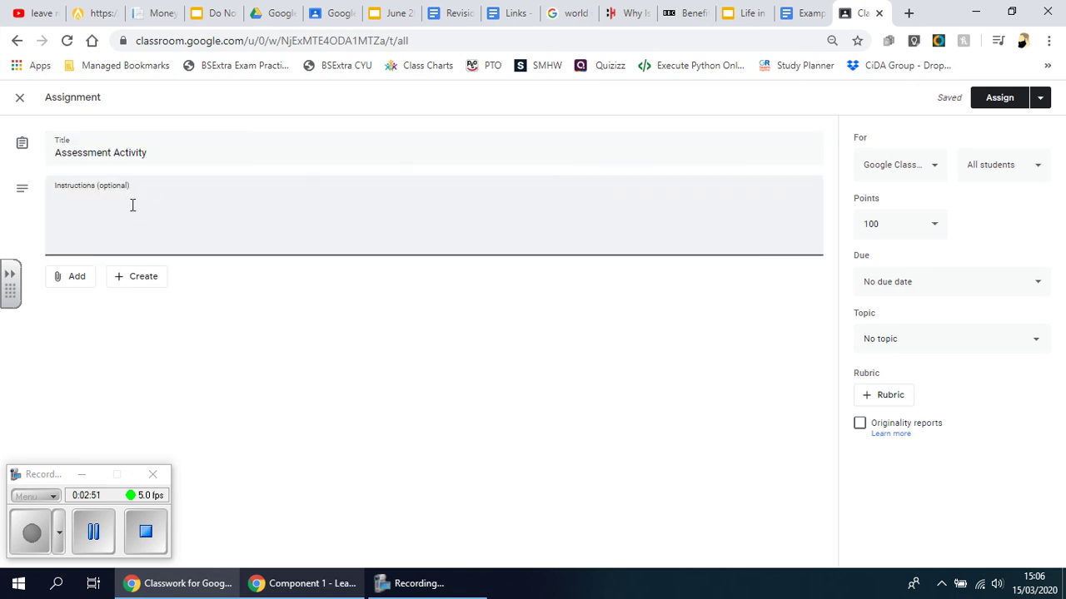
{"action": "type", "text": "Solo, Silence, 15 minutes"}
Attach Example Worksheet - World War Trenches from Google Drive and set it to make a copy for each student
{"action": "left_click", "coordinate": [73, 287]}
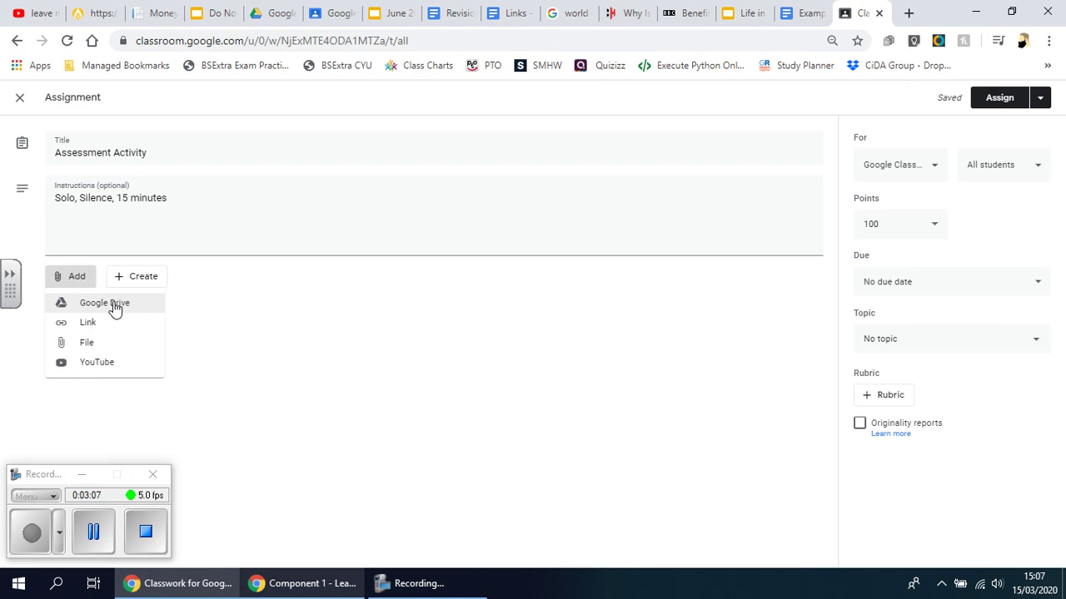
{"action": "left_click", "coordinate": [115, 307]}
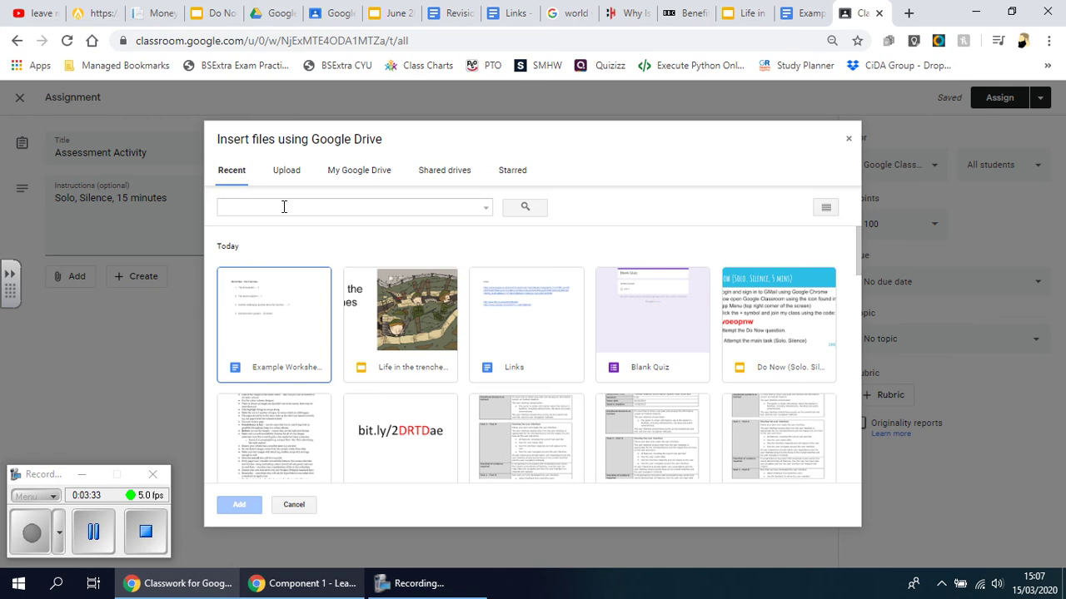
{"action": "left_click", "coordinate": [279, 339]}
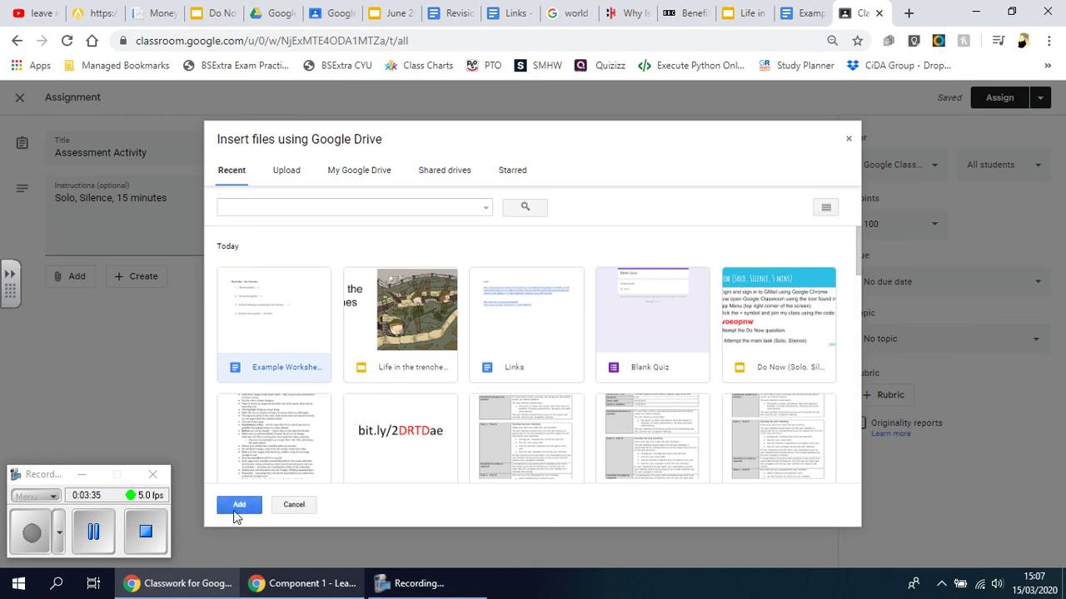
{"action": "left_click", "coordinate": [237, 507]}
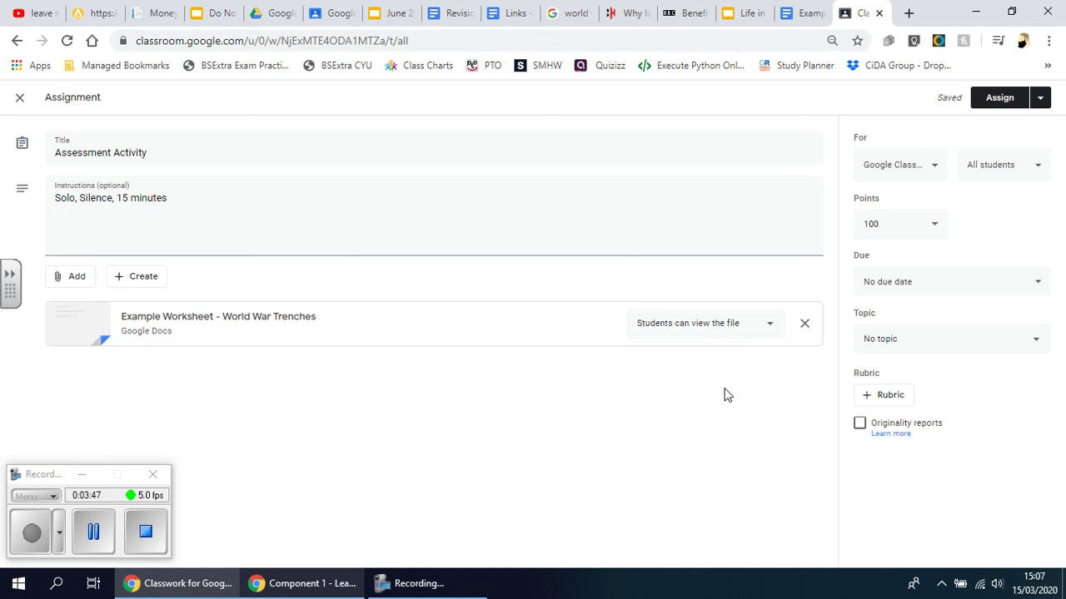
{"action": "left_click", "coordinate": [770, 331]}
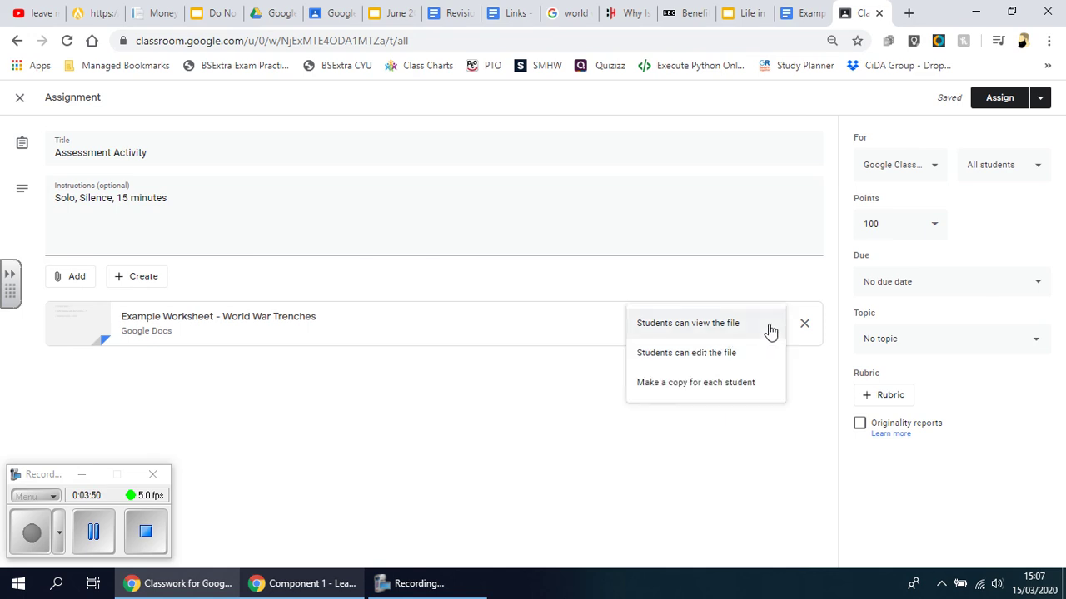
{"action": "left_click", "coordinate": [708, 394]}
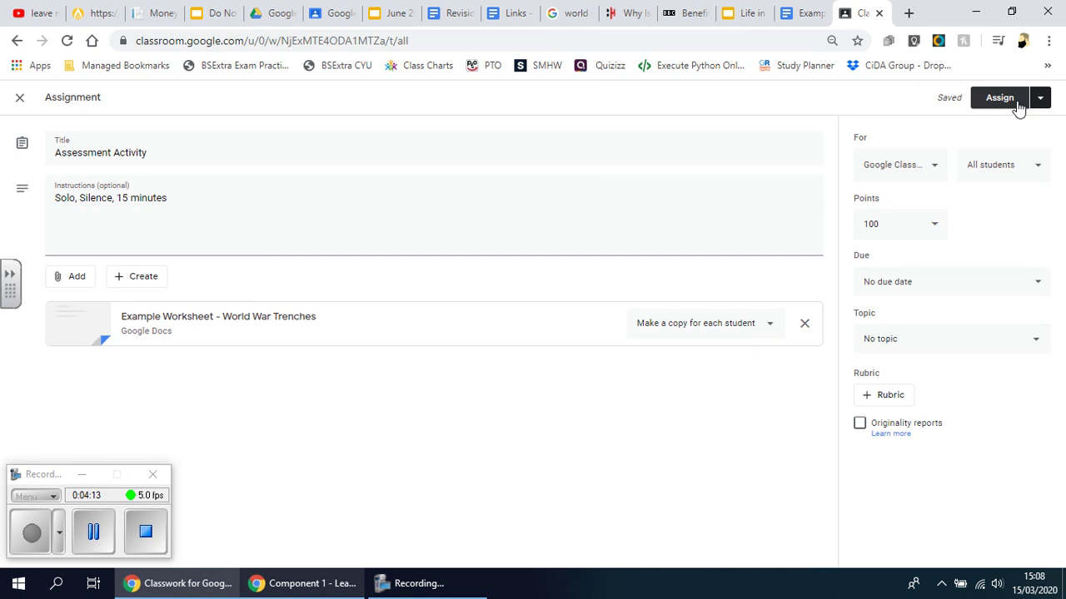
Include the other Google Classroom class, marked Monday 16th March, as a recipient and assign the activity to both classes
{"action": "left_click", "coordinate": [936, 173]}
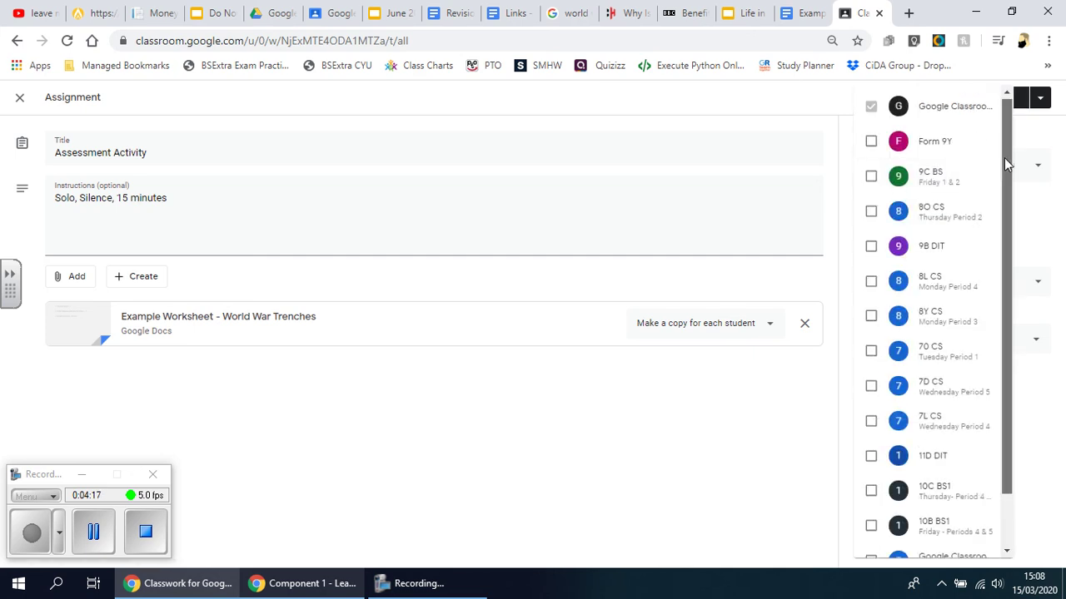
{"action": "left_click_drag", "start_coordinate": [1006, 159], "coordinate": [1002, 272]}
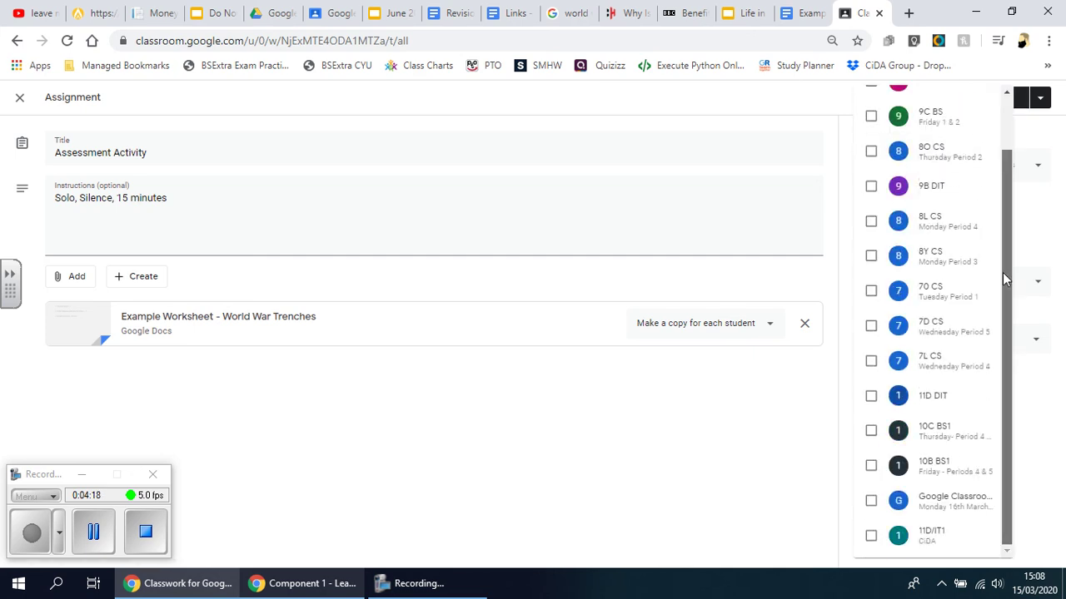
{"action": "left_click", "coordinate": [870, 501]}
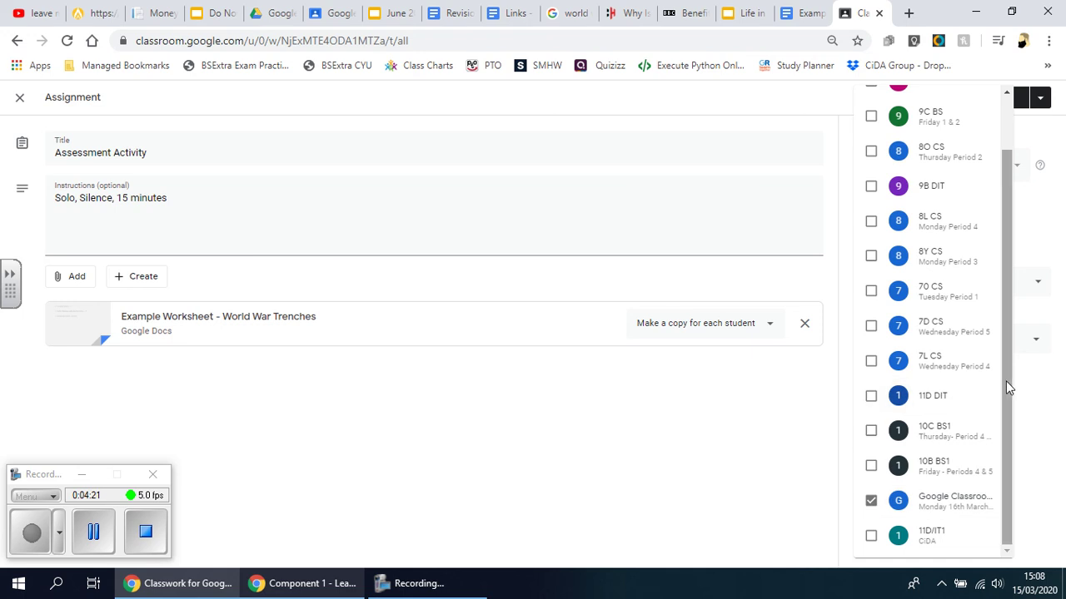
{"action": "left_click_drag", "start_coordinate": [1006, 381], "coordinate": [1029, 202]}
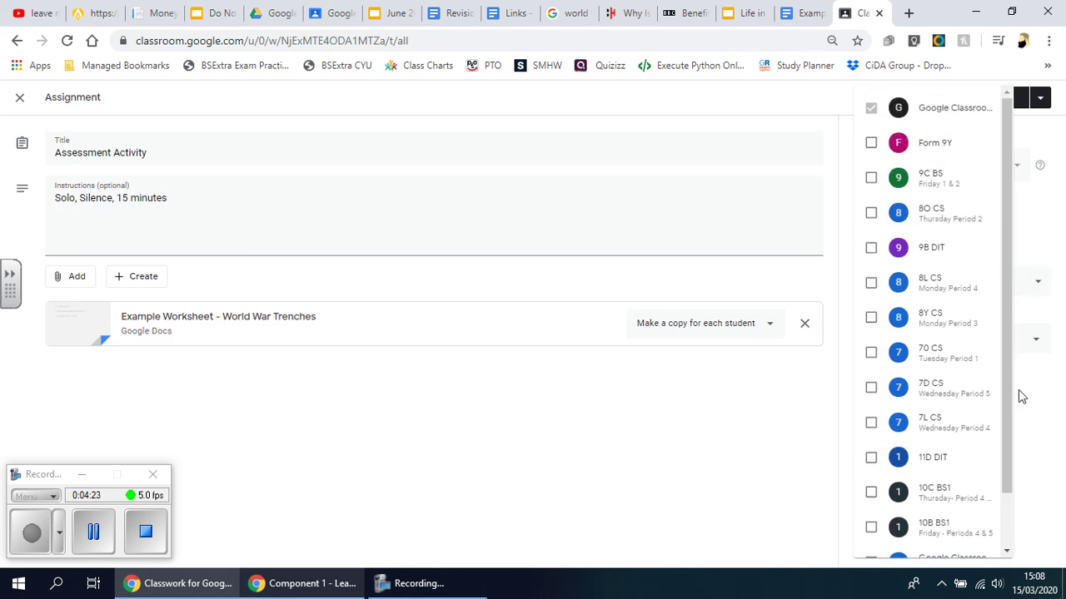
{"action": "left_click_drag", "start_coordinate": [1004, 361], "coordinate": [994, 222]}
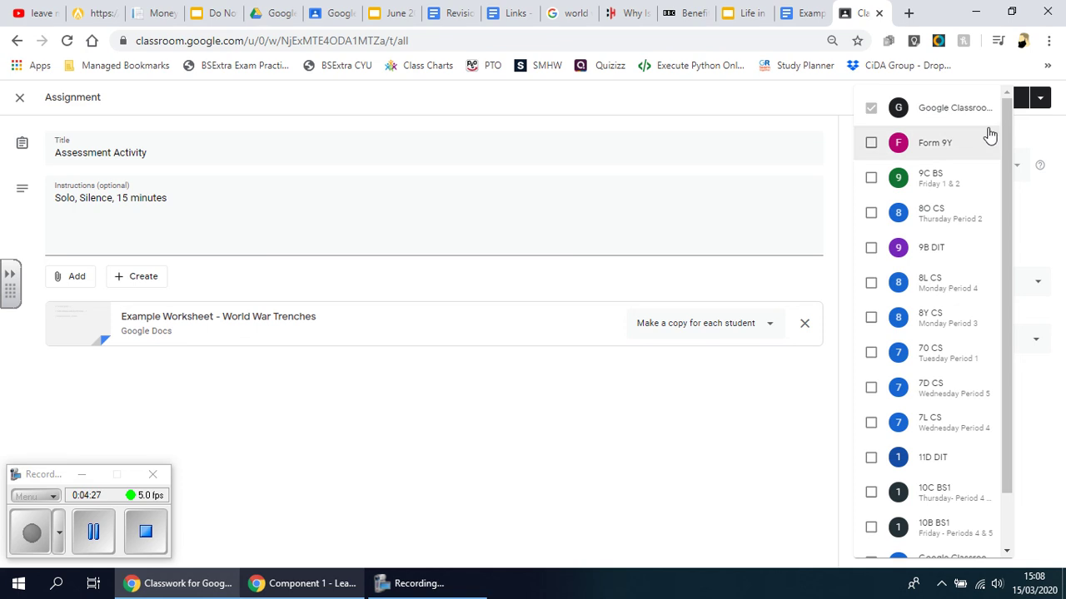
{"action": "left_click_drag", "start_coordinate": [1006, 119], "coordinate": [987, 333]}
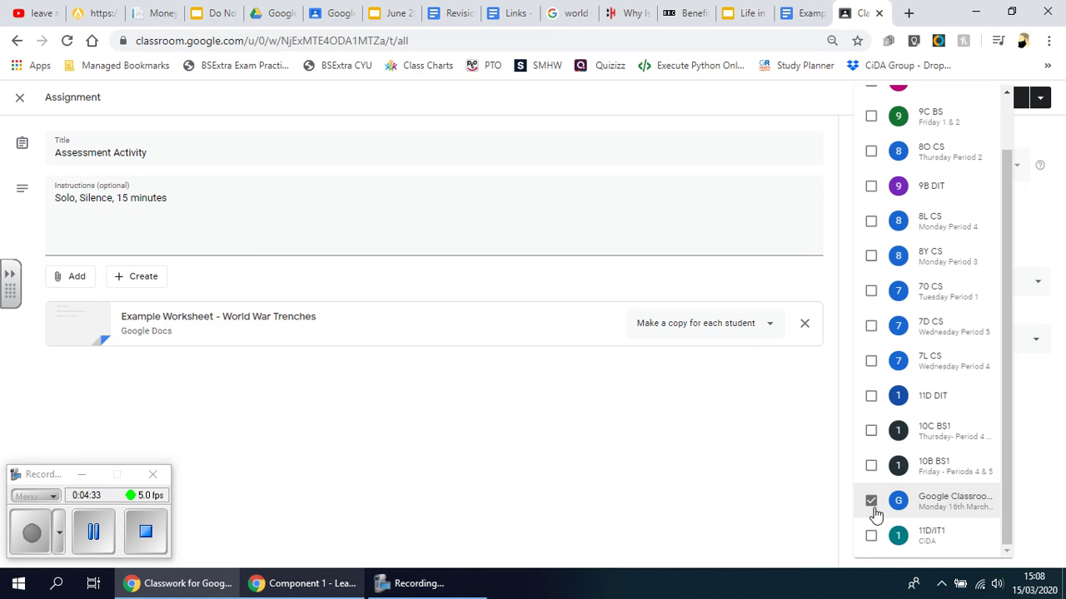
{"action": "left_click", "coordinate": [1047, 477]}
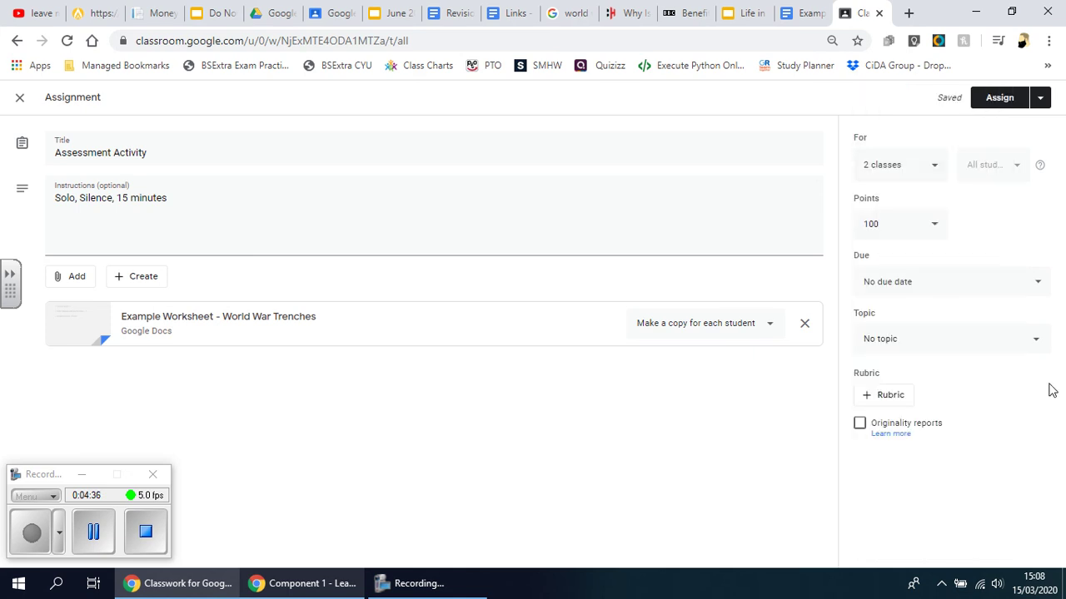
{"action": "left_click", "coordinate": [1005, 100]}
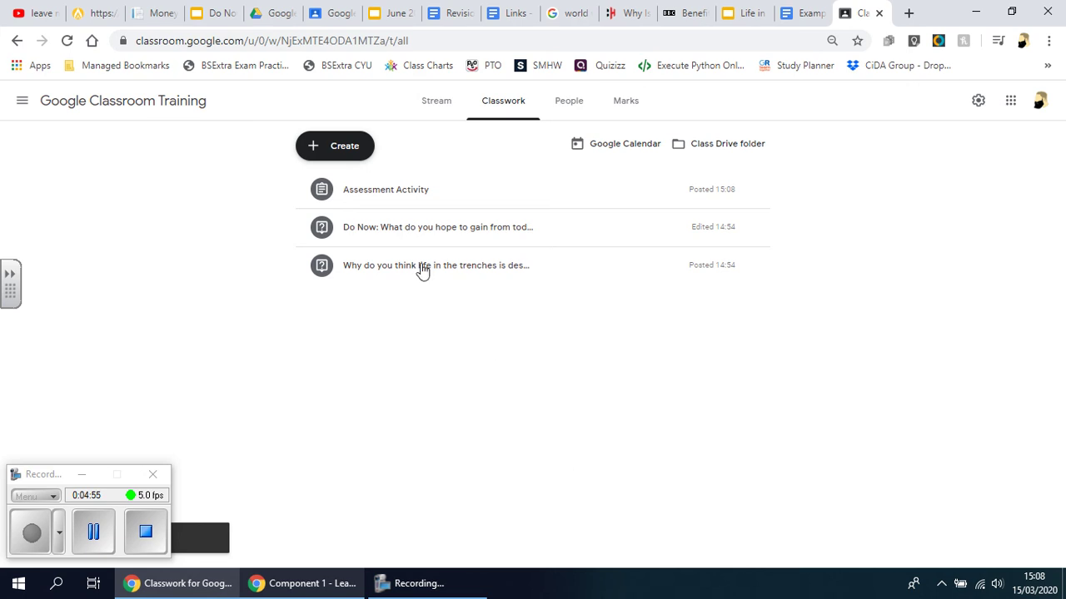
Review the posted Assessment Activity in the classwork list and open its student work overview from the class stream
{"action": "left_click", "coordinate": [415, 200]}
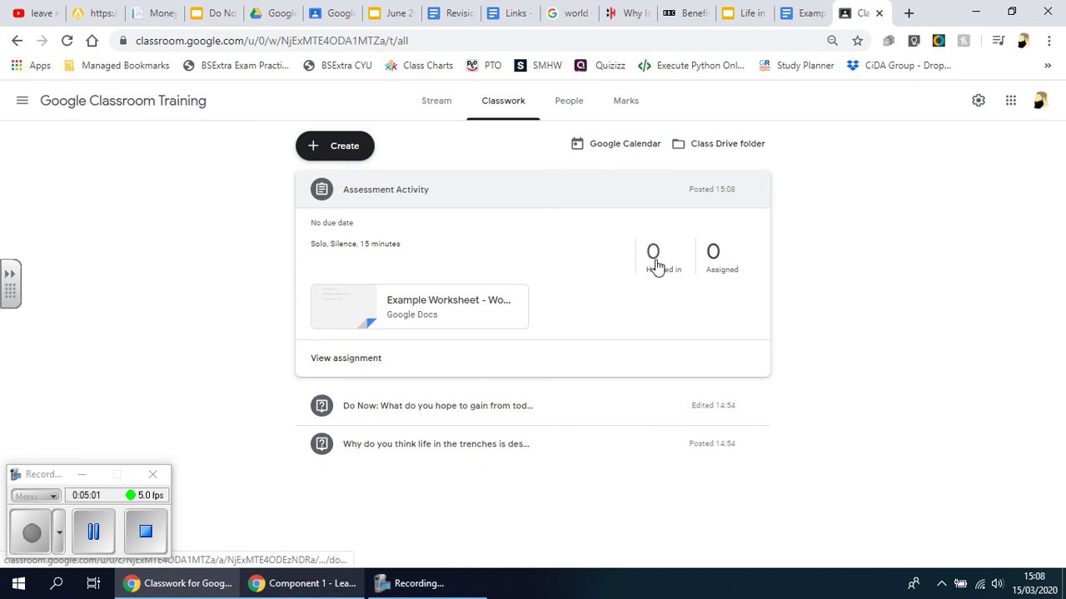
{"action": "left_click", "coordinate": [446, 108]}
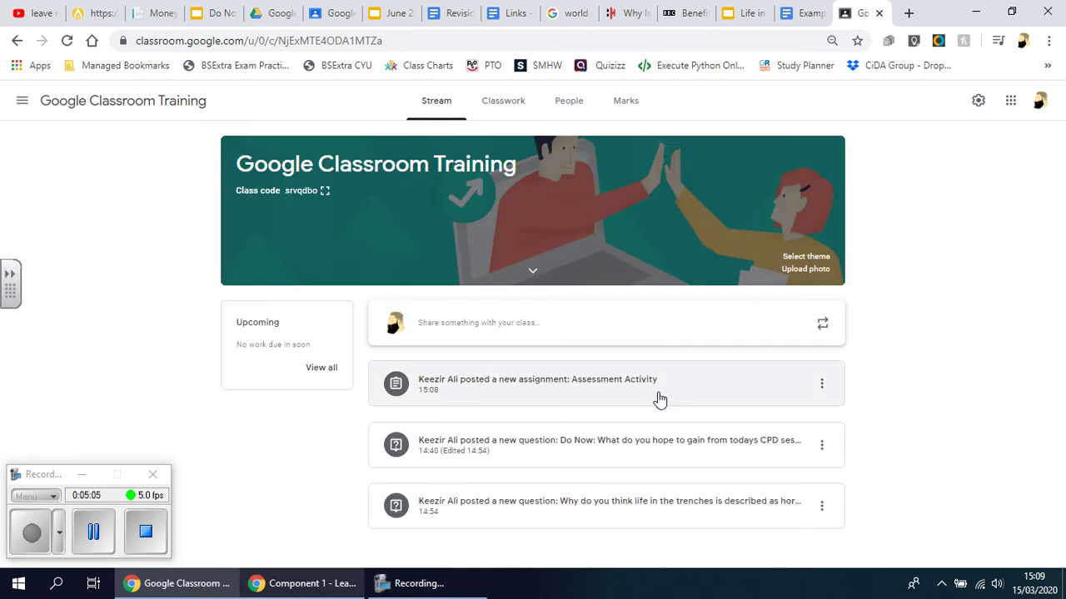
{"action": "left_click", "coordinate": [605, 393]}
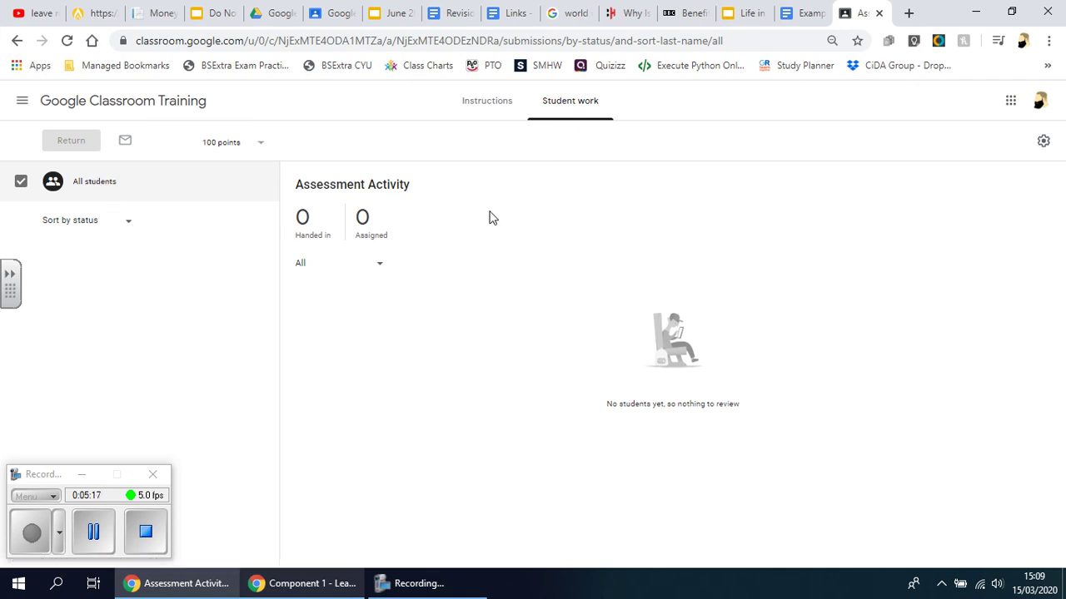
Look over the Assessment Activity's instructions and attached worksheet, and return to its student work overview
{"action": "left_click", "coordinate": [488, 102]}
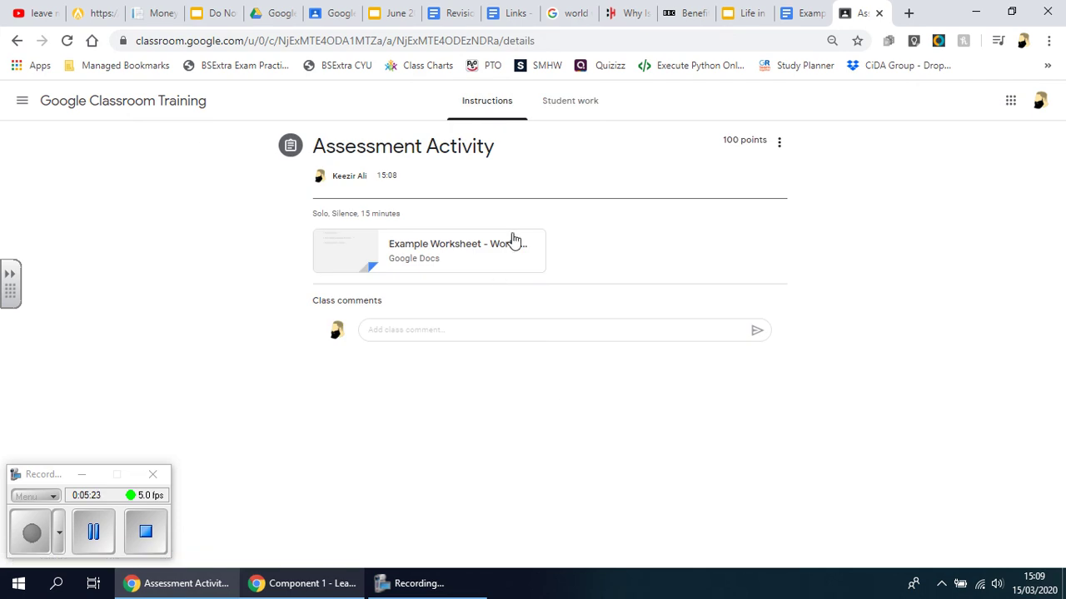
{"action": "left_click", "coordinate": [556, 101]}
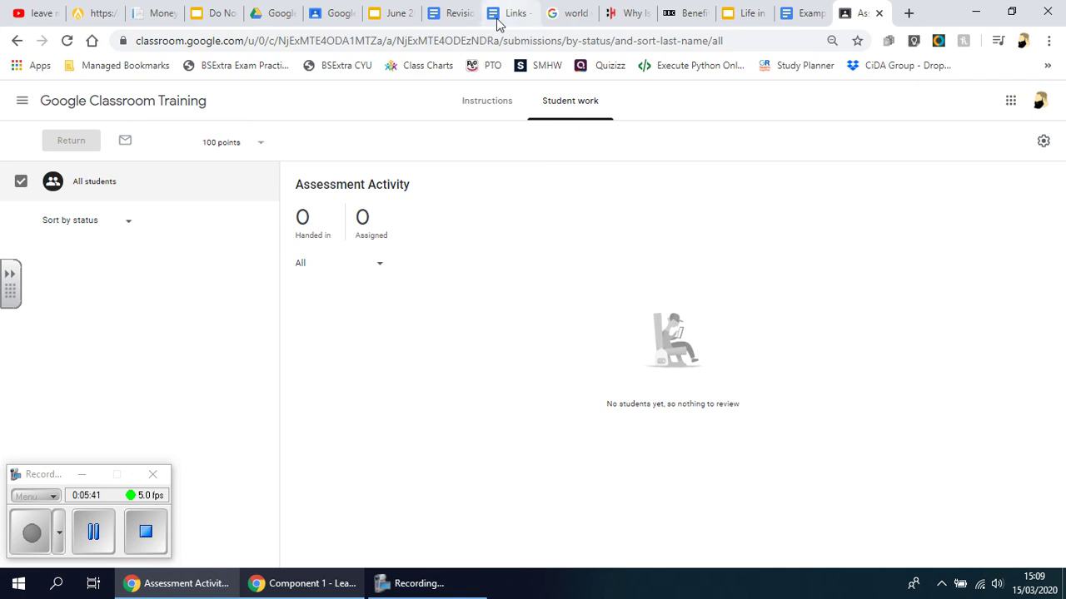
In the Example Worksheet in Google Docs, enter random letters as a sample answer after the first question and select them
{"action": "left_click", "coordinate": [808, 15]}
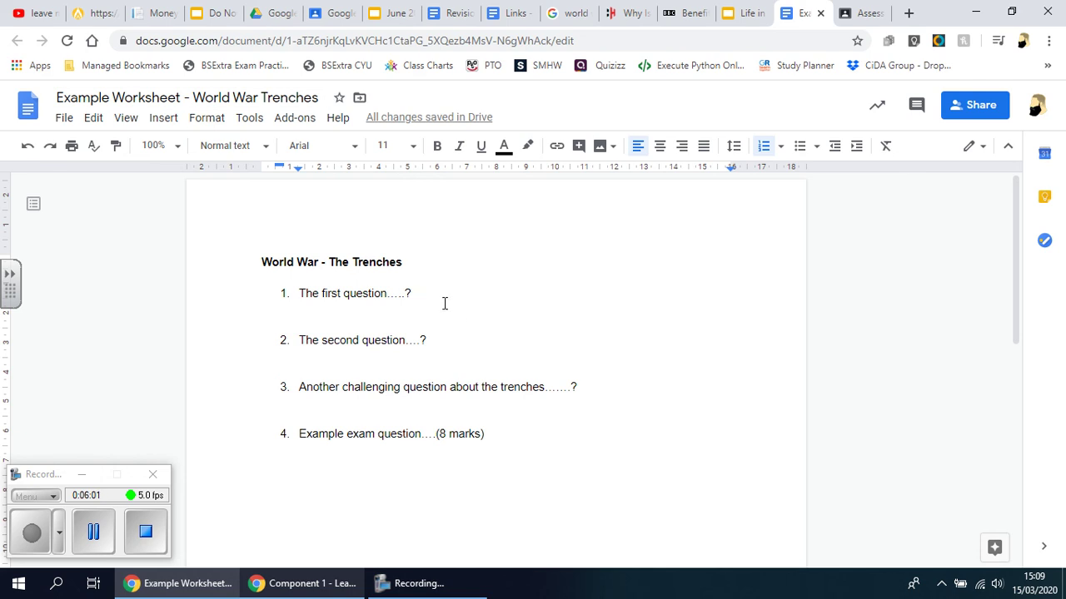
{"action": "type", "text": "hdgfjfhfgfghfgnfhn"}
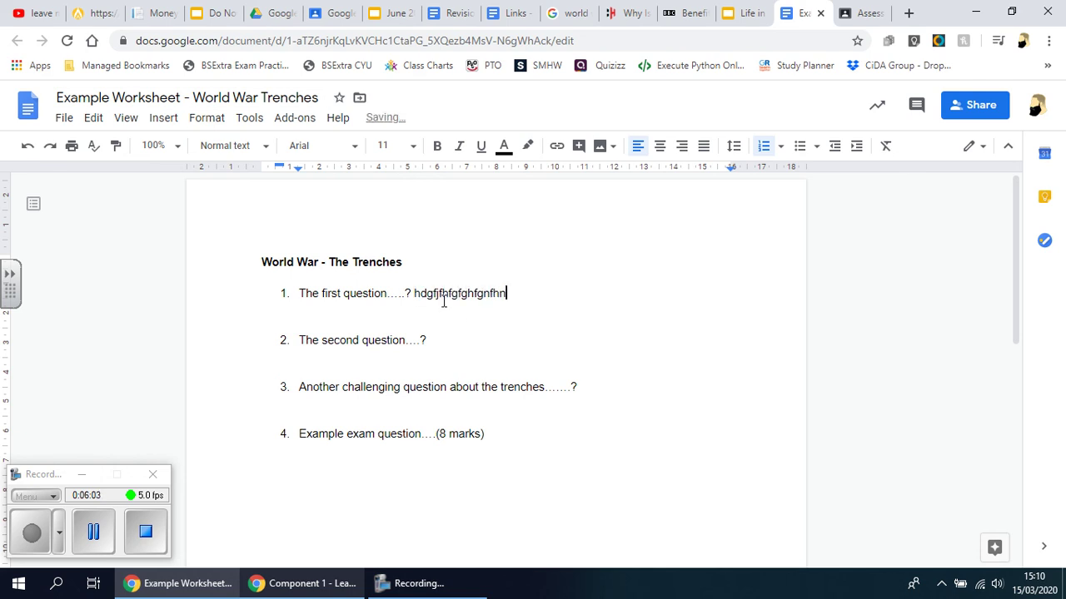
{"action": "type", "text": "dfhnfhnhnghjdfhjdhfhnhgn"}
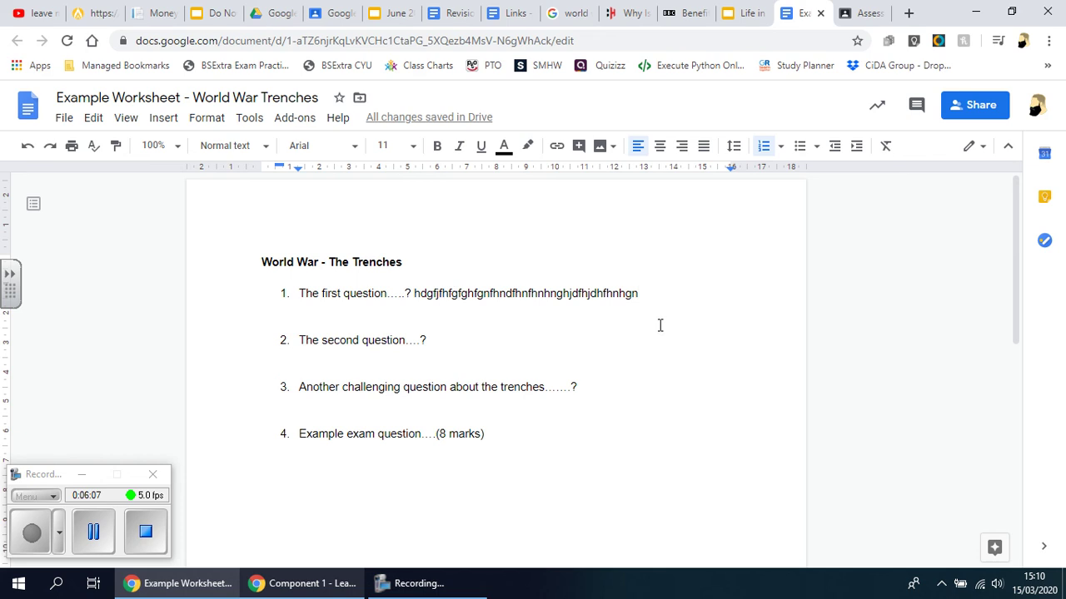
{"action": "left_click_drag", "start_coordinate": [639, 293], "coordinate": [415, 293]}
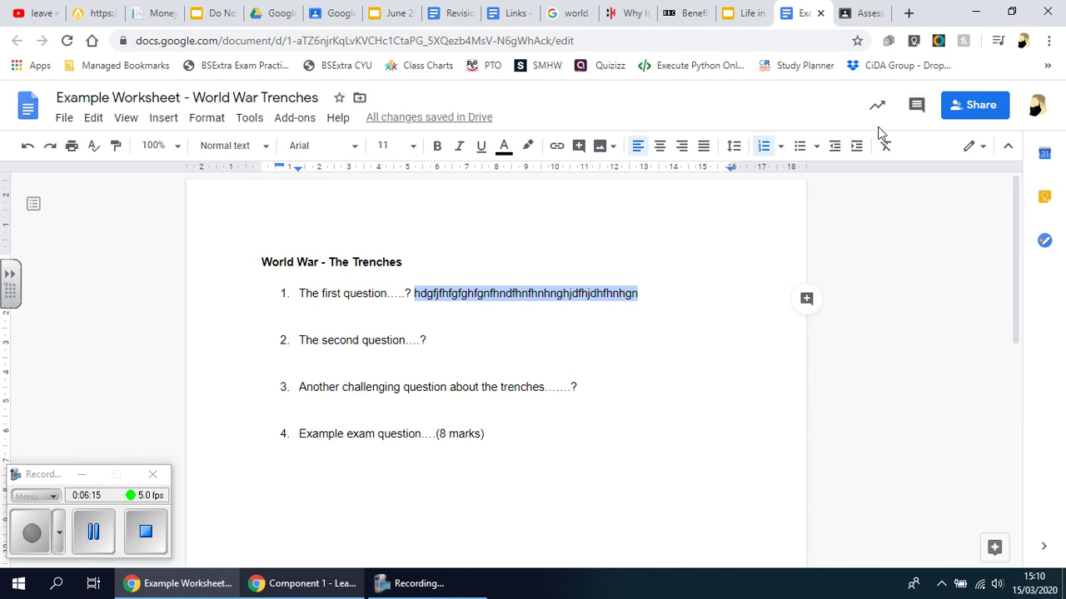
{"action": "left_click", "coordinate": [917, 107]}
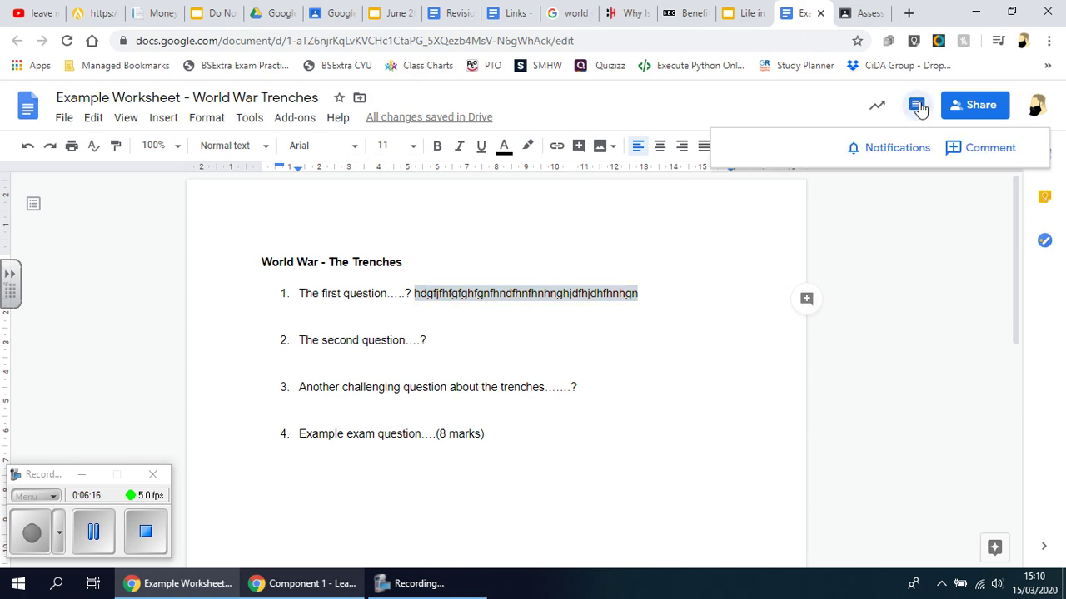
{"action": "left_click", "coordinate": [982, 149]}
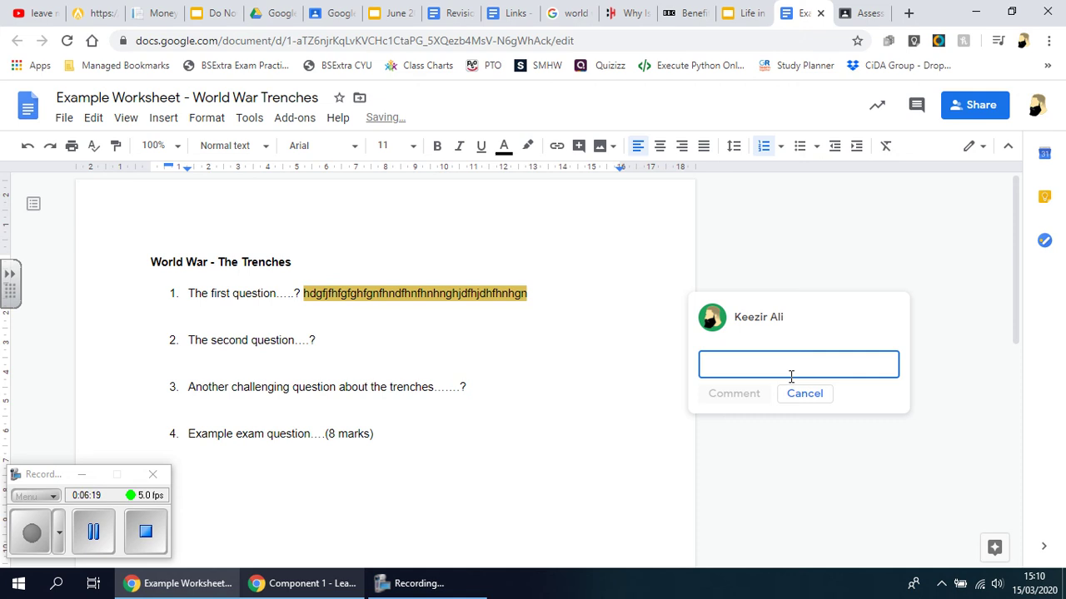
{"action": "key", "text": "Escape"}
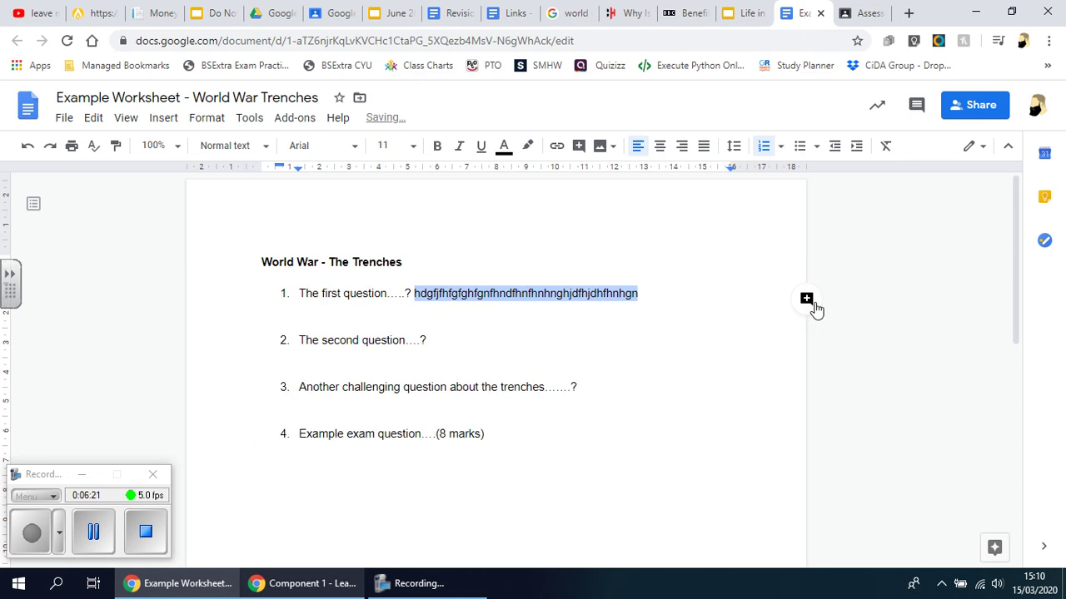
Post the comment "Feedback" on the selected sample answer and open its comment thread
{"action": "left_click", "coordinate": [807, 302]}
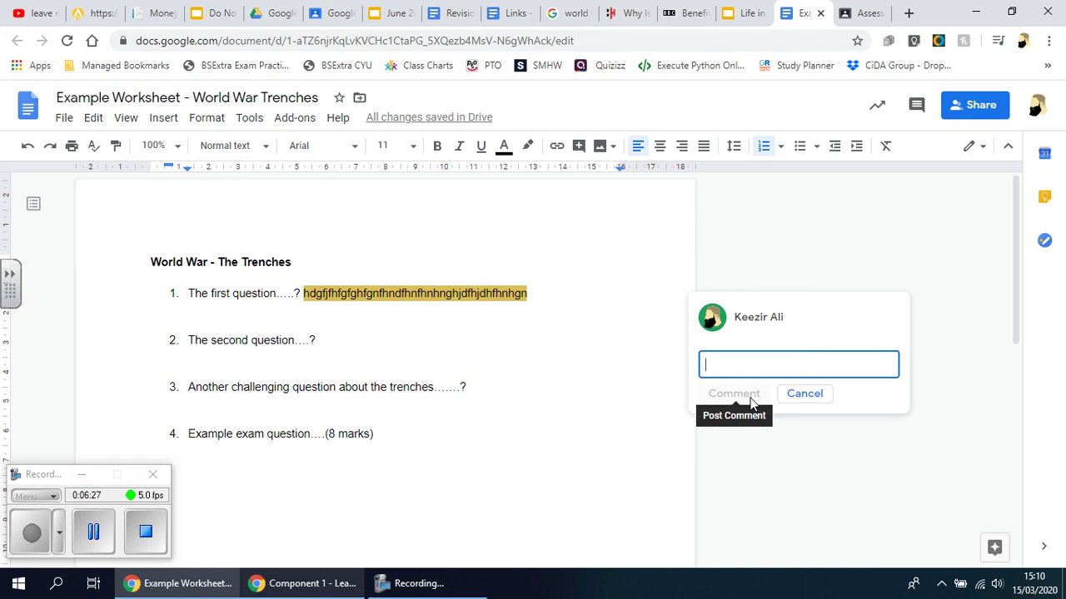
{"action": "type", "text": "Feedback"}
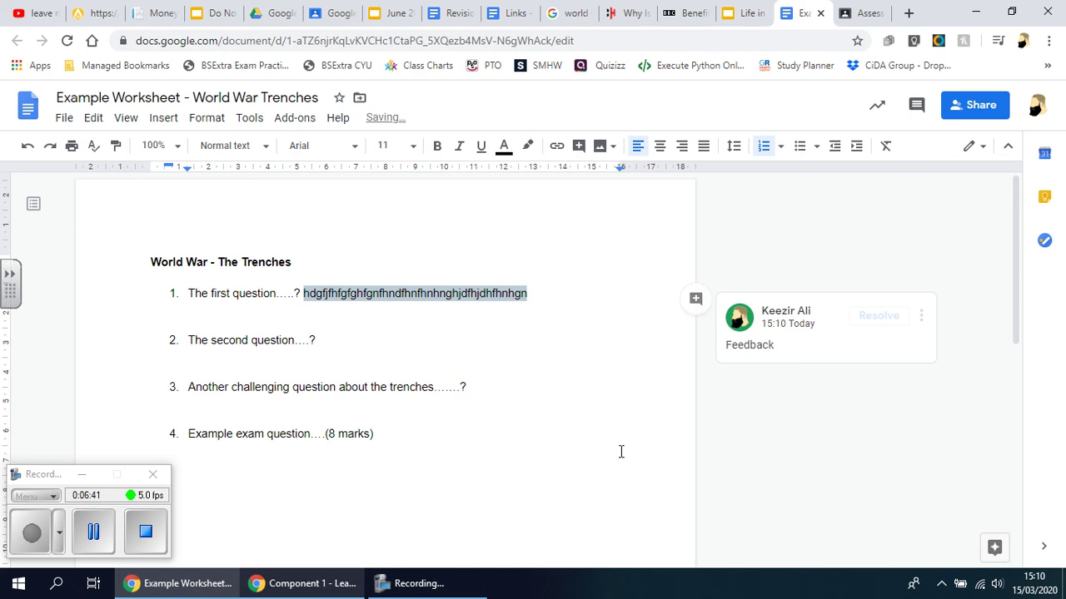
{"action": "left_click", "coordinate": [546, 303]}
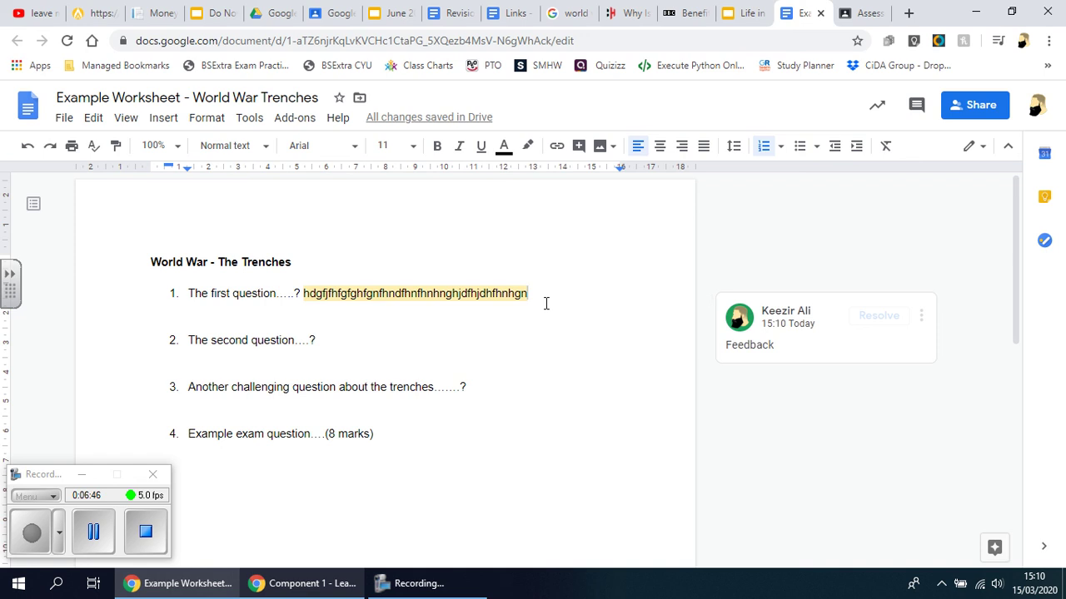
{"action": "left_click", "coordinate": [830, 364]}
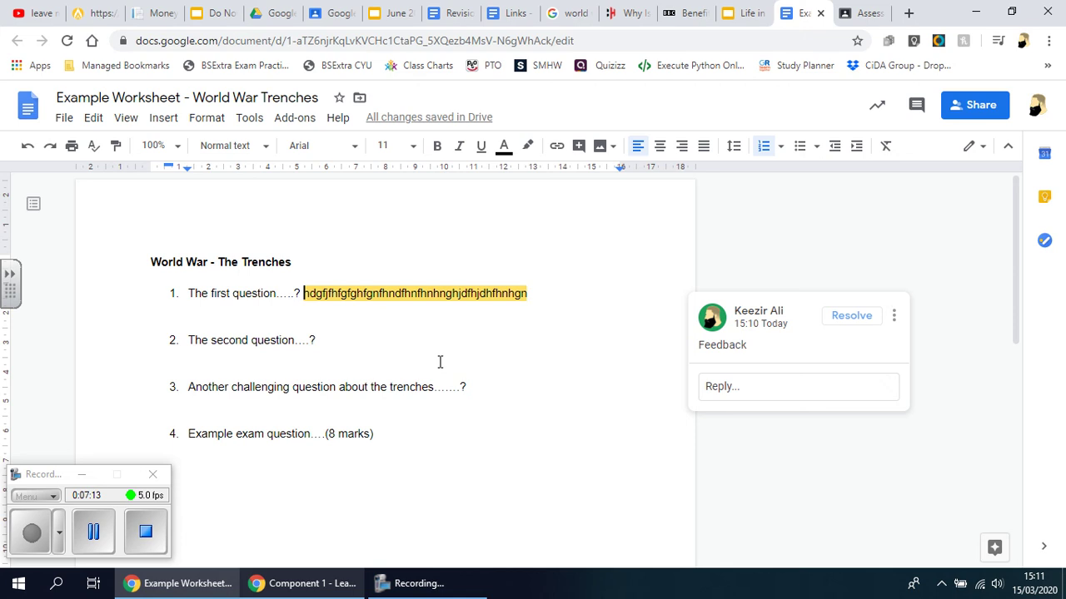
Mark the Feedback comment as resolved and re-open it from the comment history
{"action": "left_click", "coordinate": [858, 320]}
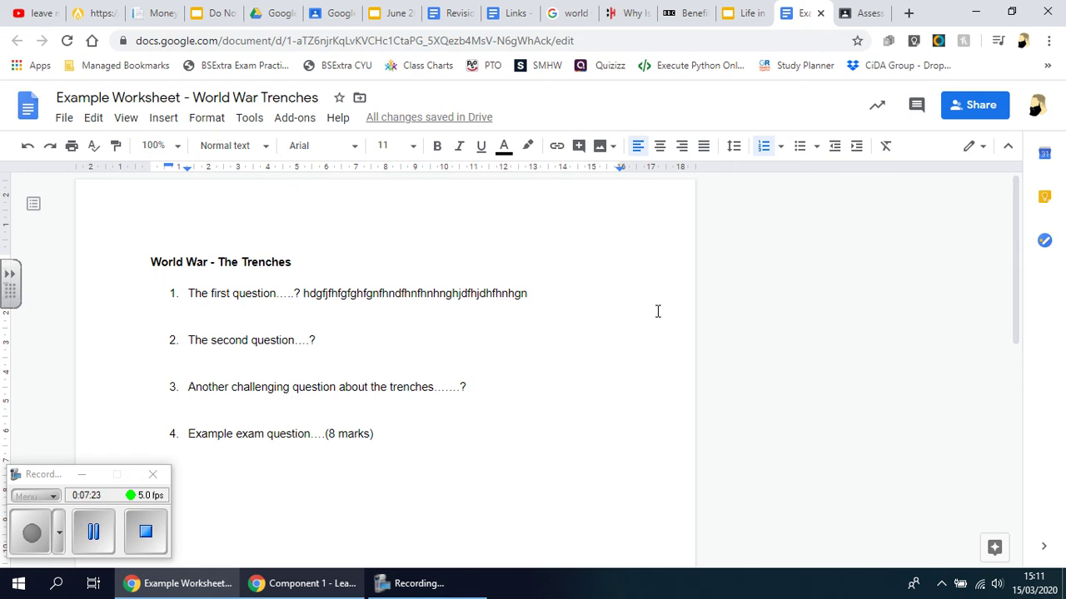
{"action": "left_click", "coordinate": [916, 105]}
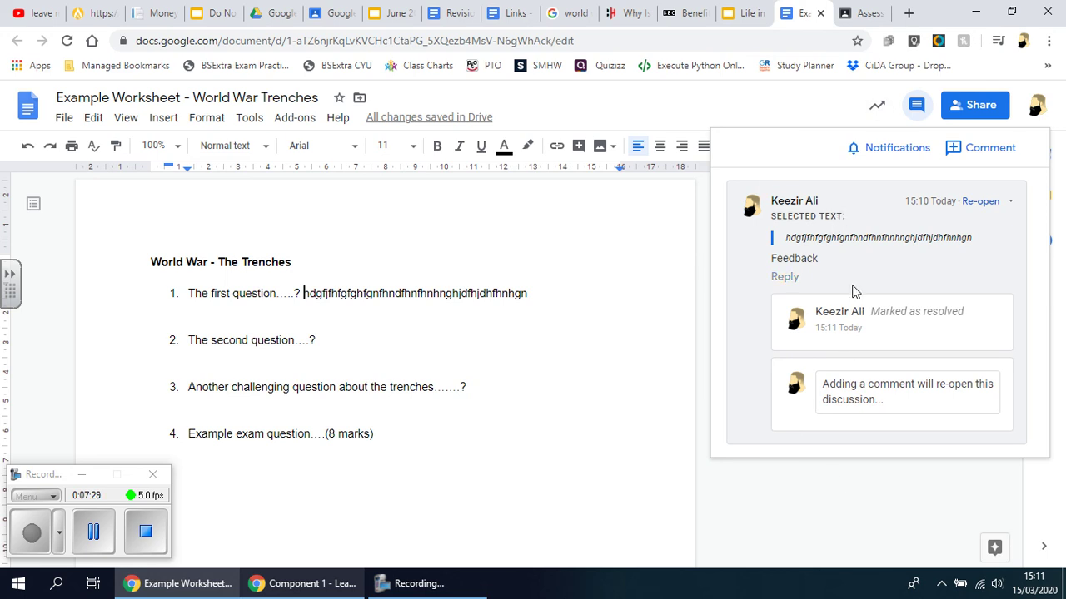
{"action": "left_click", "coordinate": [980, 203]}
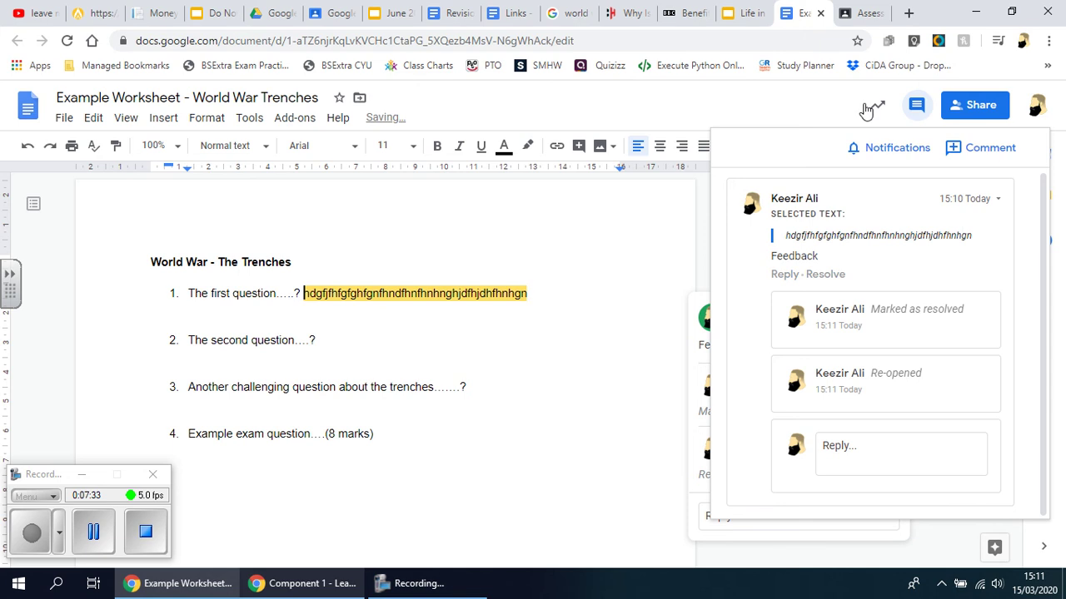
{"action": "left_click", "coordinate": [916, 105]}
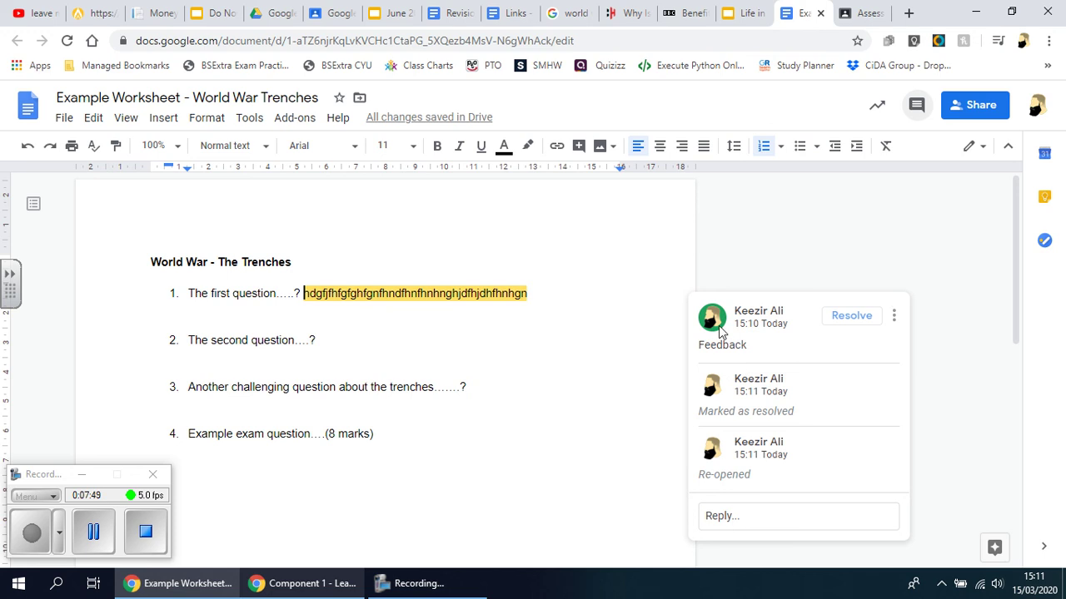
Delete the Feedback comment thread and remove the sample answer after the first question
{"action": "mouse_move", "coordinate": [720, 327]}
{"action": "left_click", "coordinate": [893, 316]}
{"action": "left_click", "coordinate": [815, 369]}
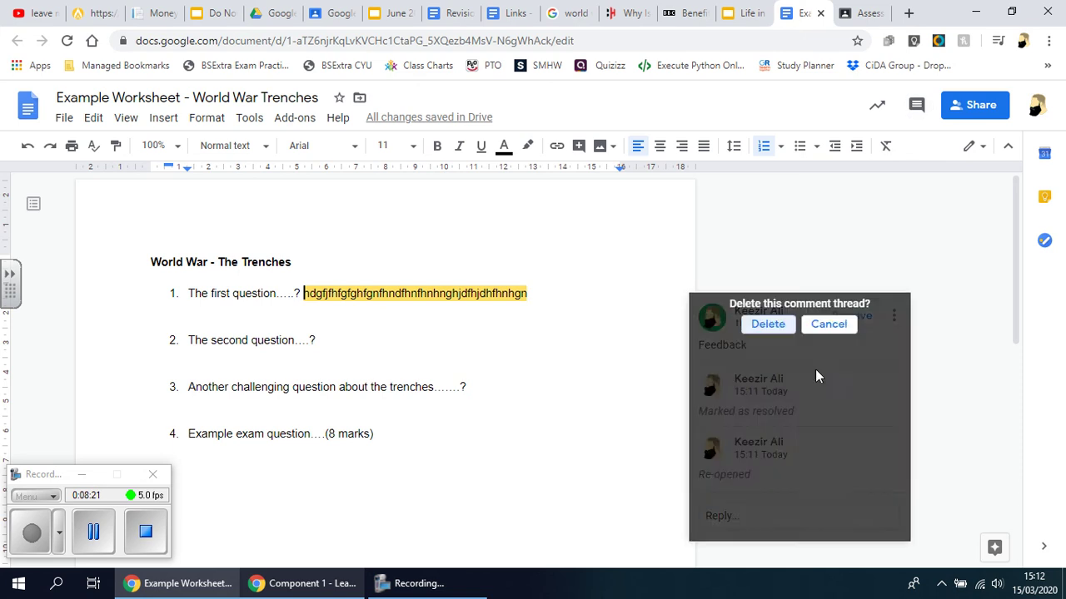
{"action": "left_click", "coordinate": [768, 325]}
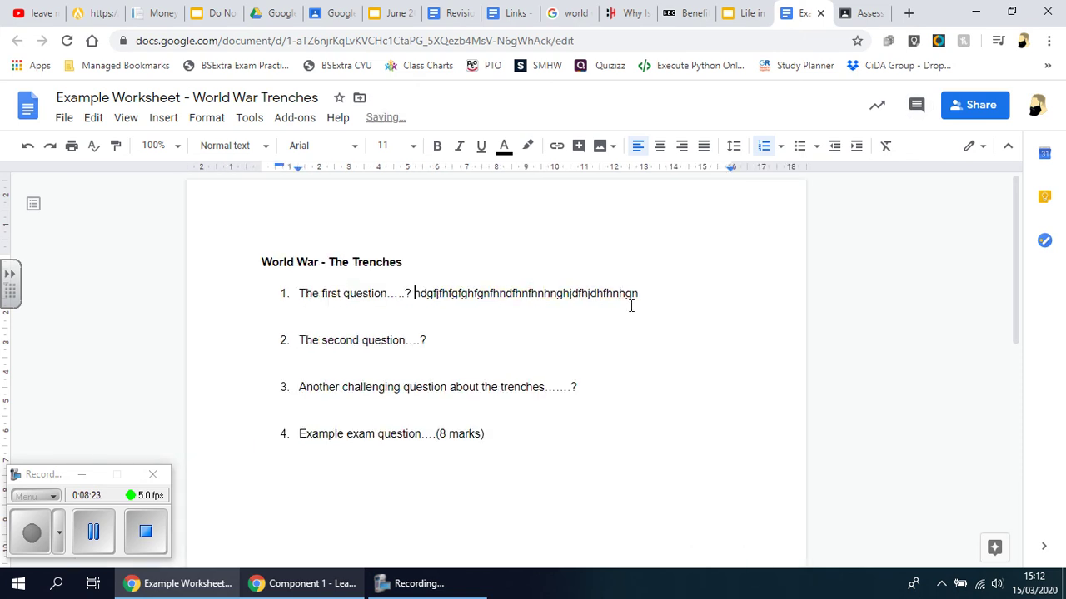
{"action": "left_click_drag", "start_coordinate": [647, 293], "coordinate": [416, 293]}
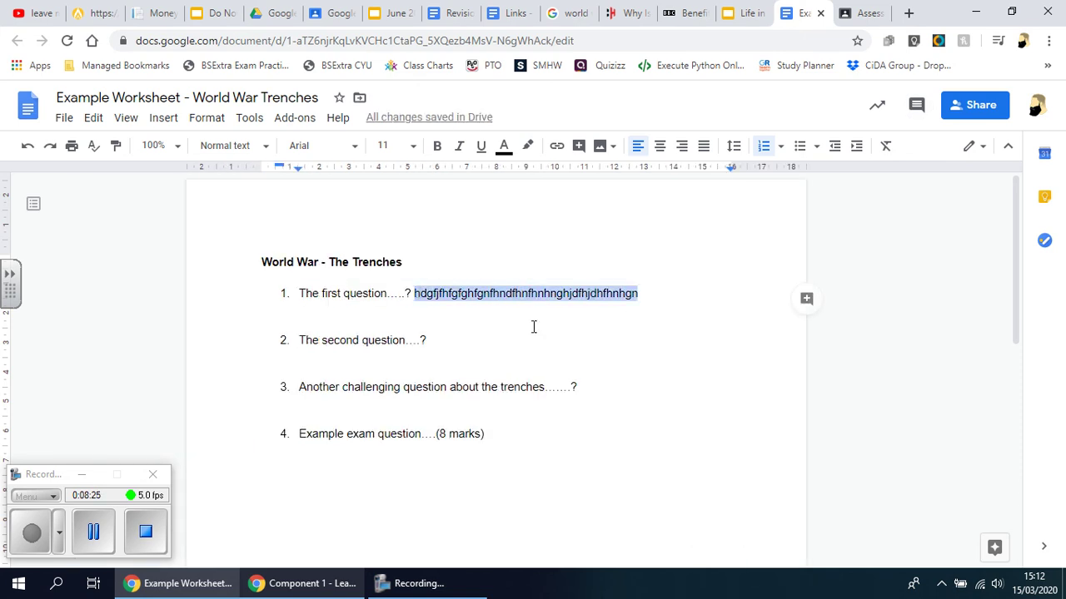
{"action": "key", "text": "BackSpace"}
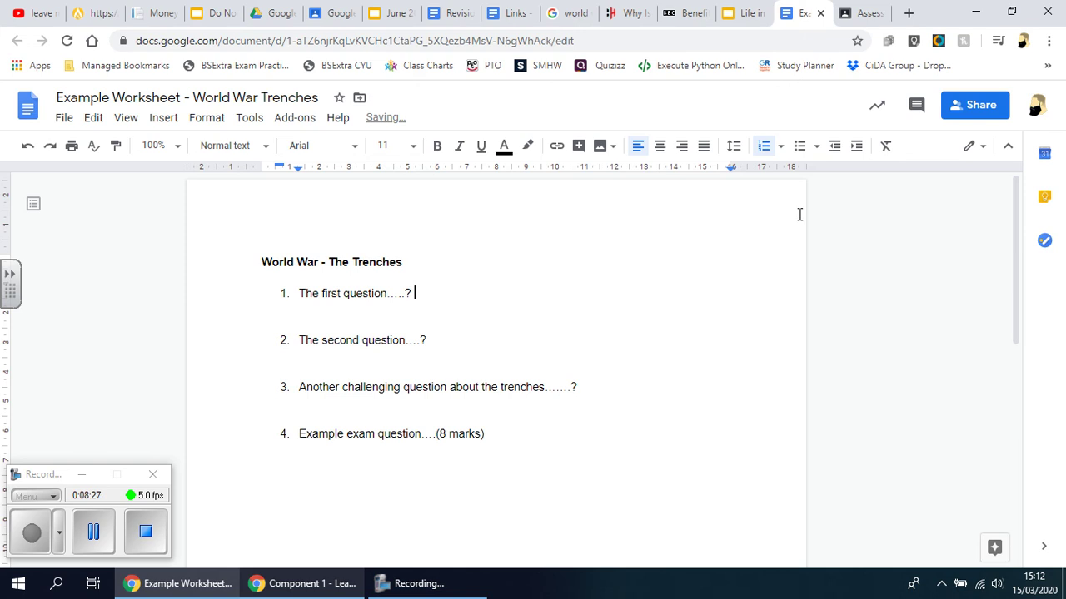
Switch back to Google Classroom and view the Assessment Activity's instructions
{"action": "left_click", "coordinate": [849, 25]}
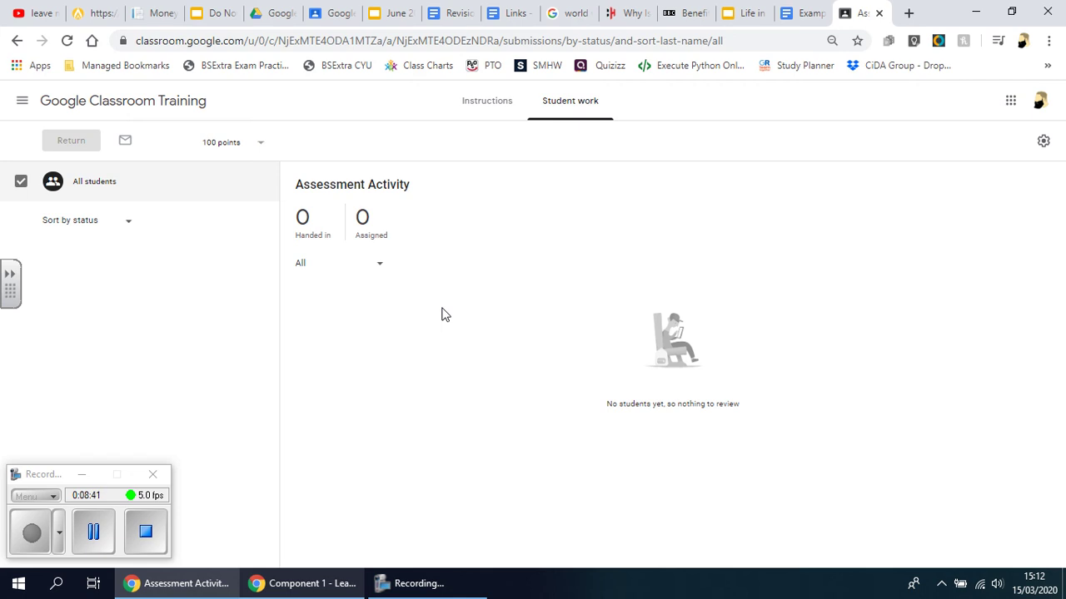
{"action": "left_click", "coordinate": [476, 106]}
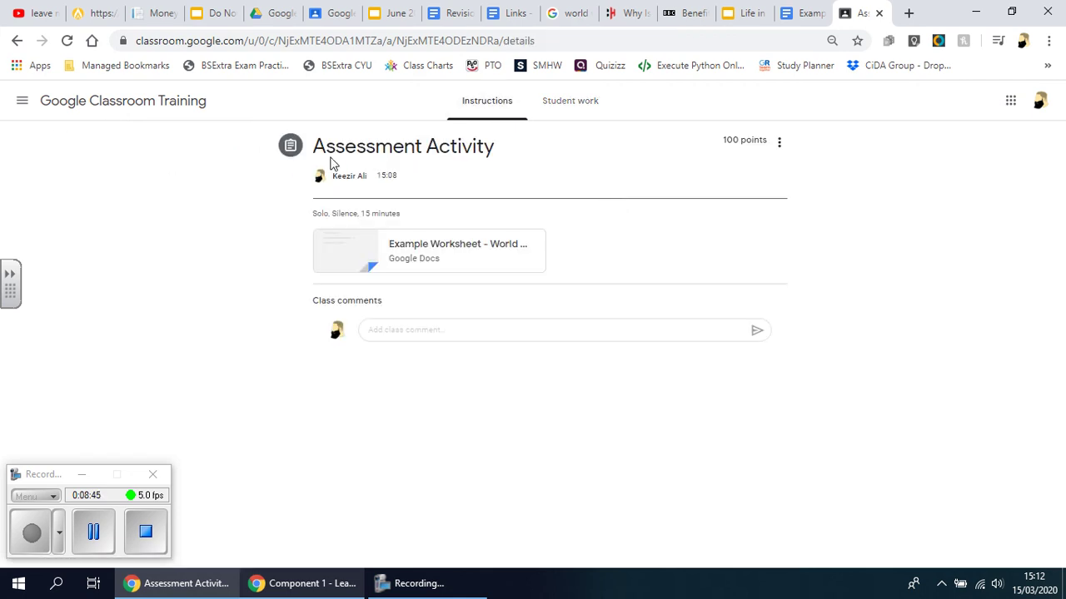